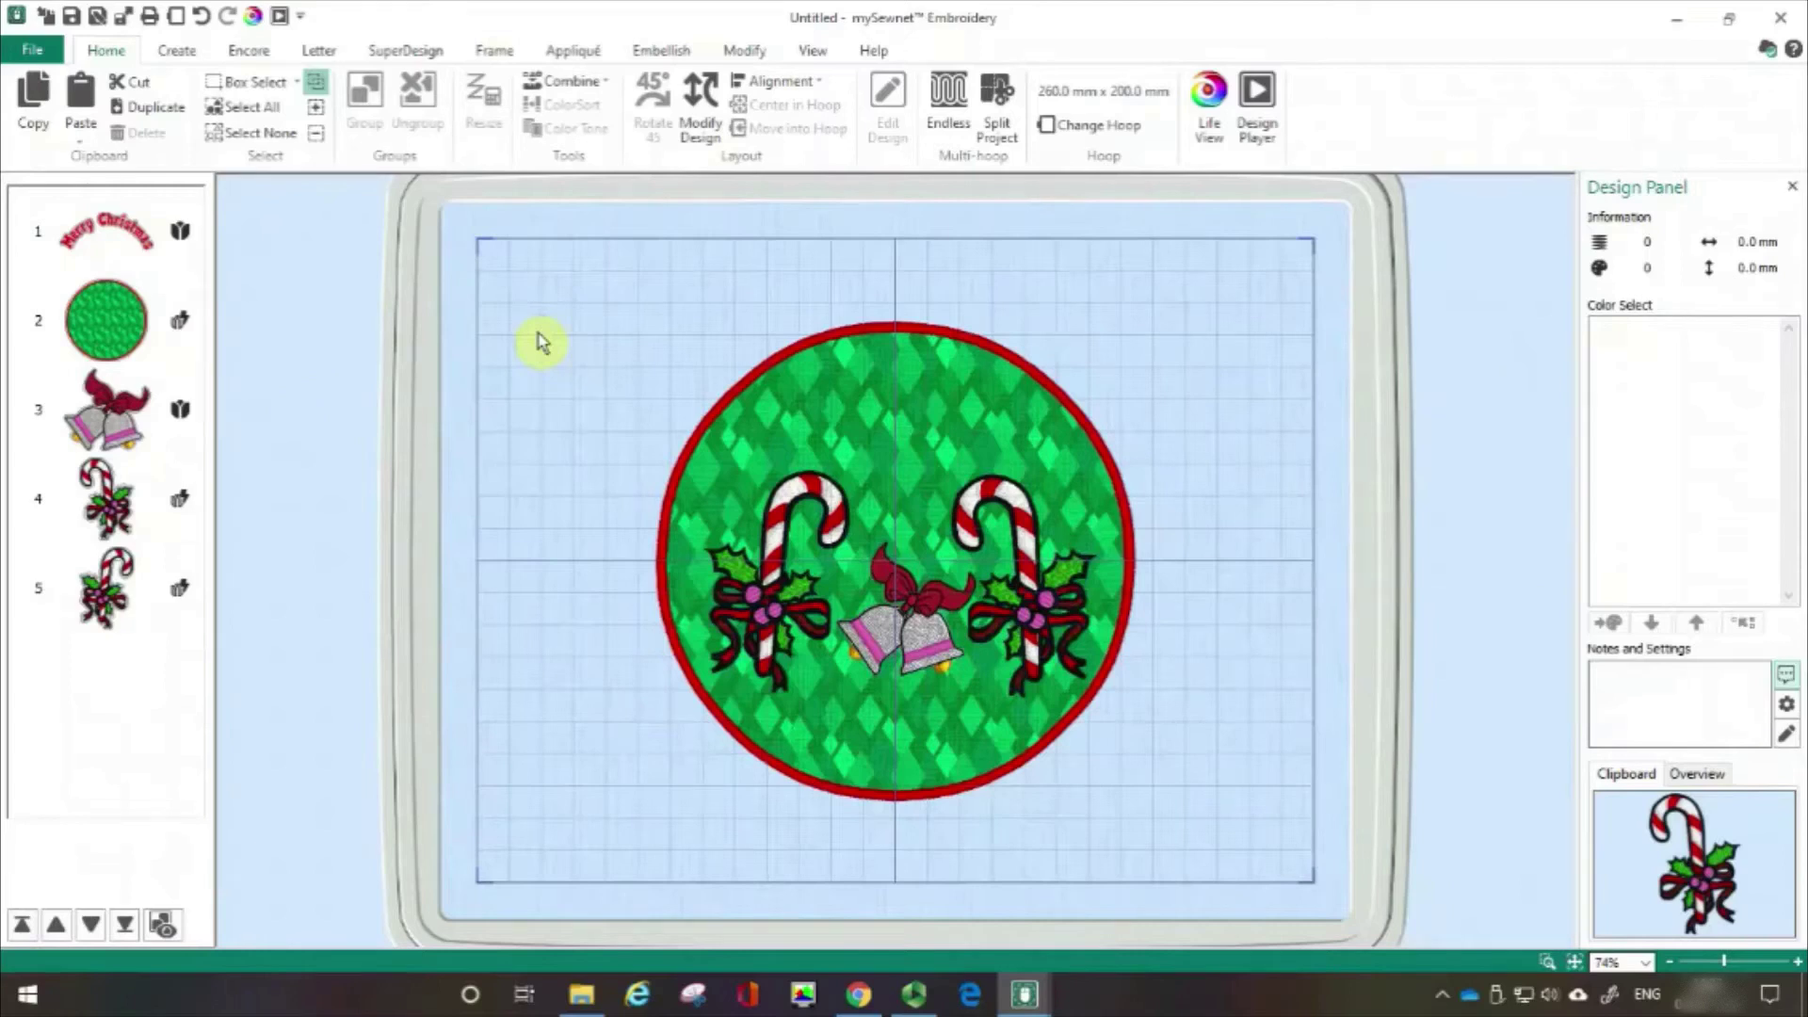
- Bring up the Home tab's main editing tools for the Christmas appliqué design
{"action": "left_click", "coordinate": [93, 56]}
- Open the File start page, then go back to the Christmas design workspace
{"action": "left_click", "coordinate": [33, 53]}
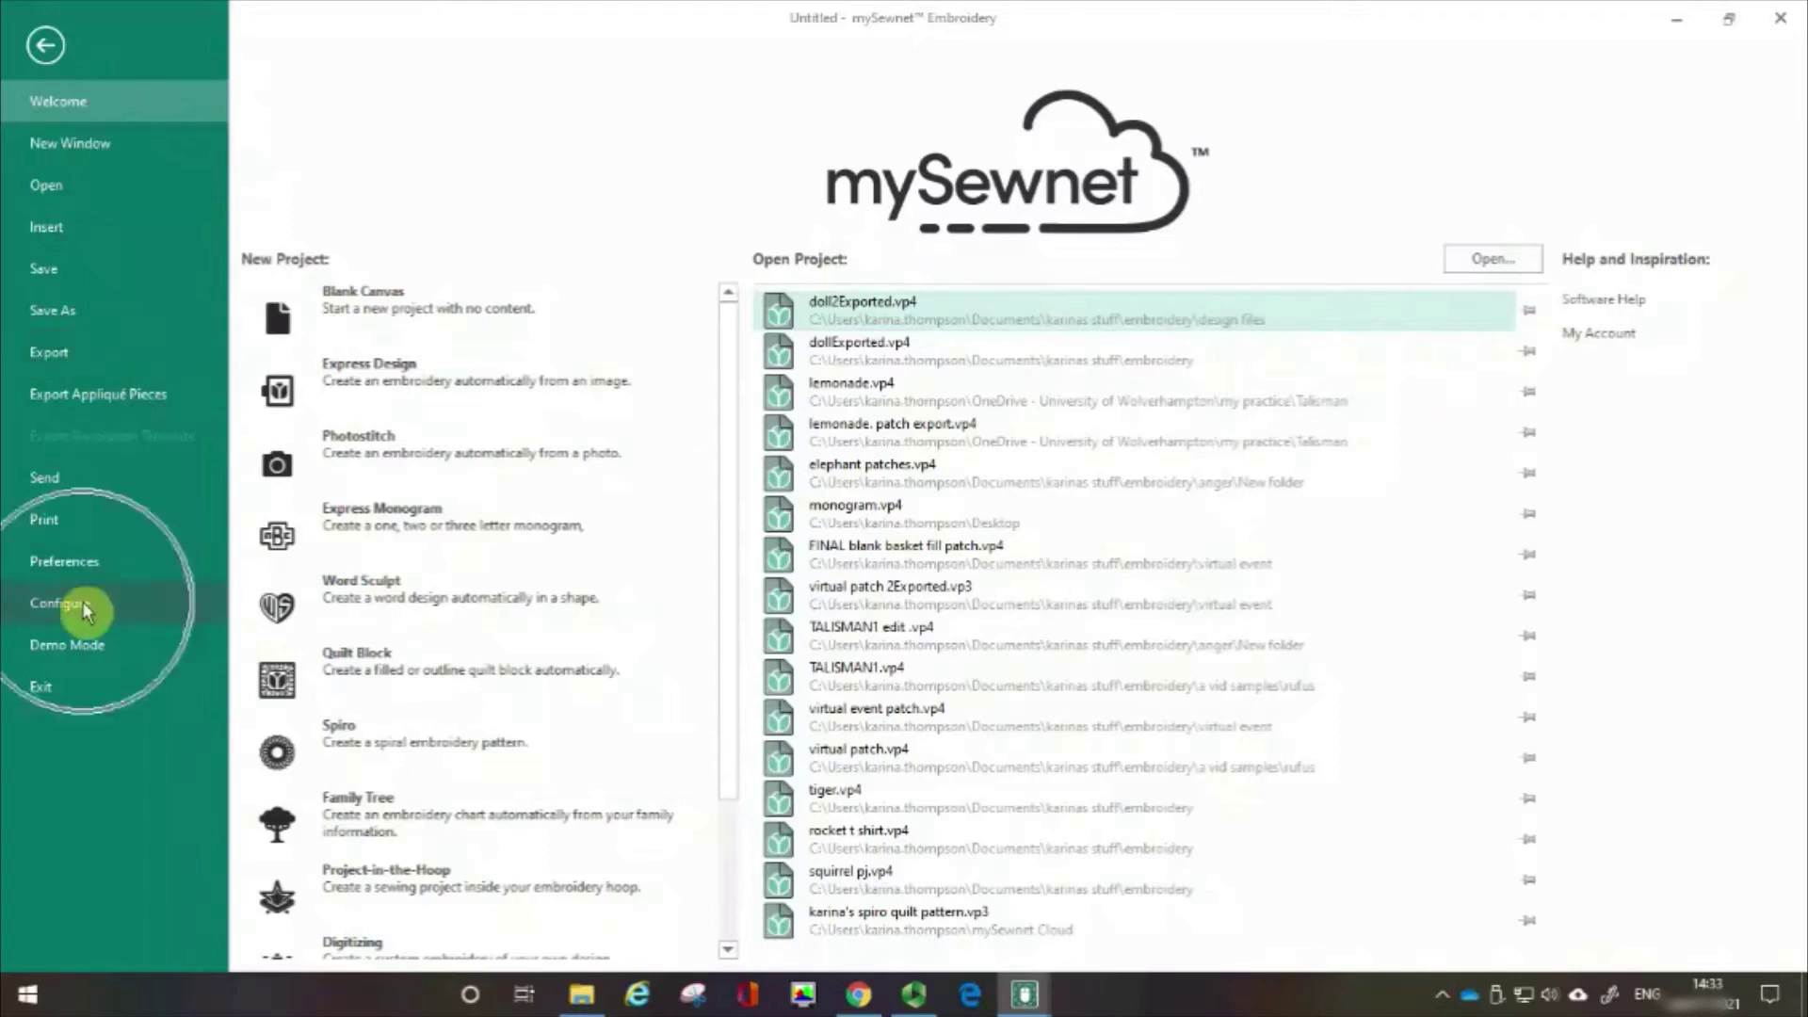
{"action": "left_click", "coordinate": [52, 52]}
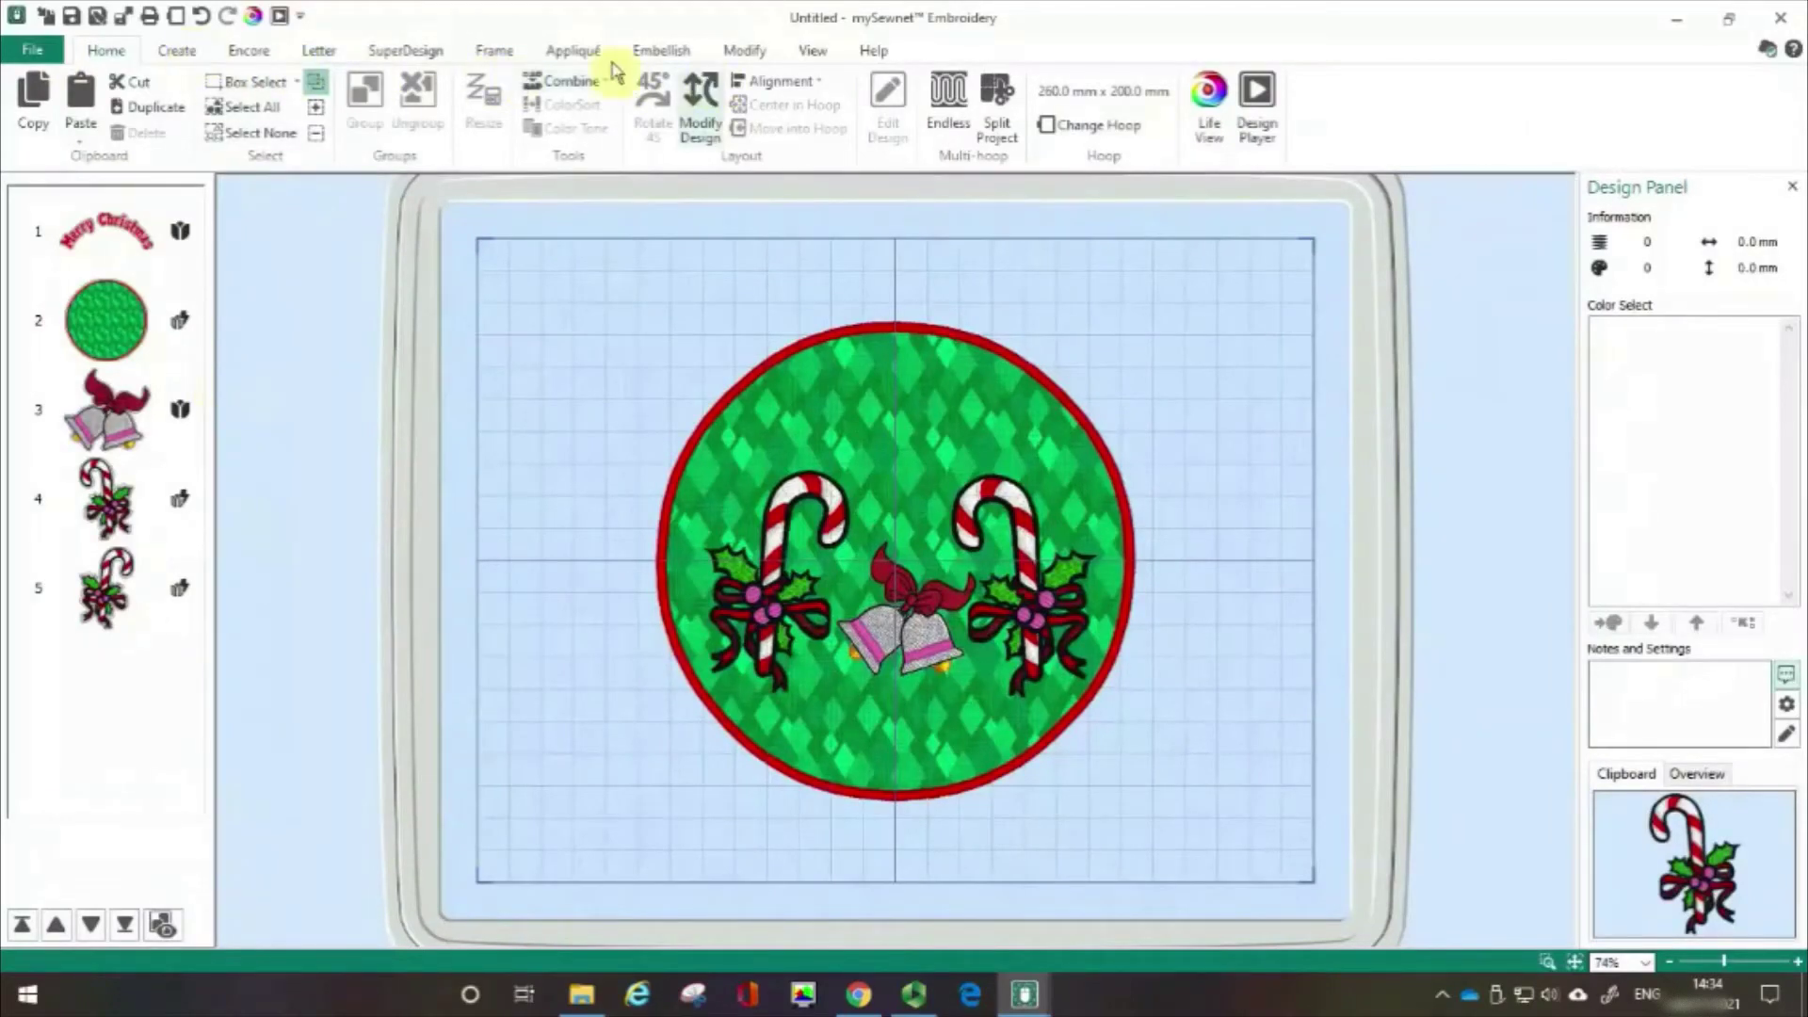
- Browse the Create, Encore, Letter, SuperDesign and Frame tabs, ending on the frame options
{"action": "left_click", "coordinate": [188, 53]}
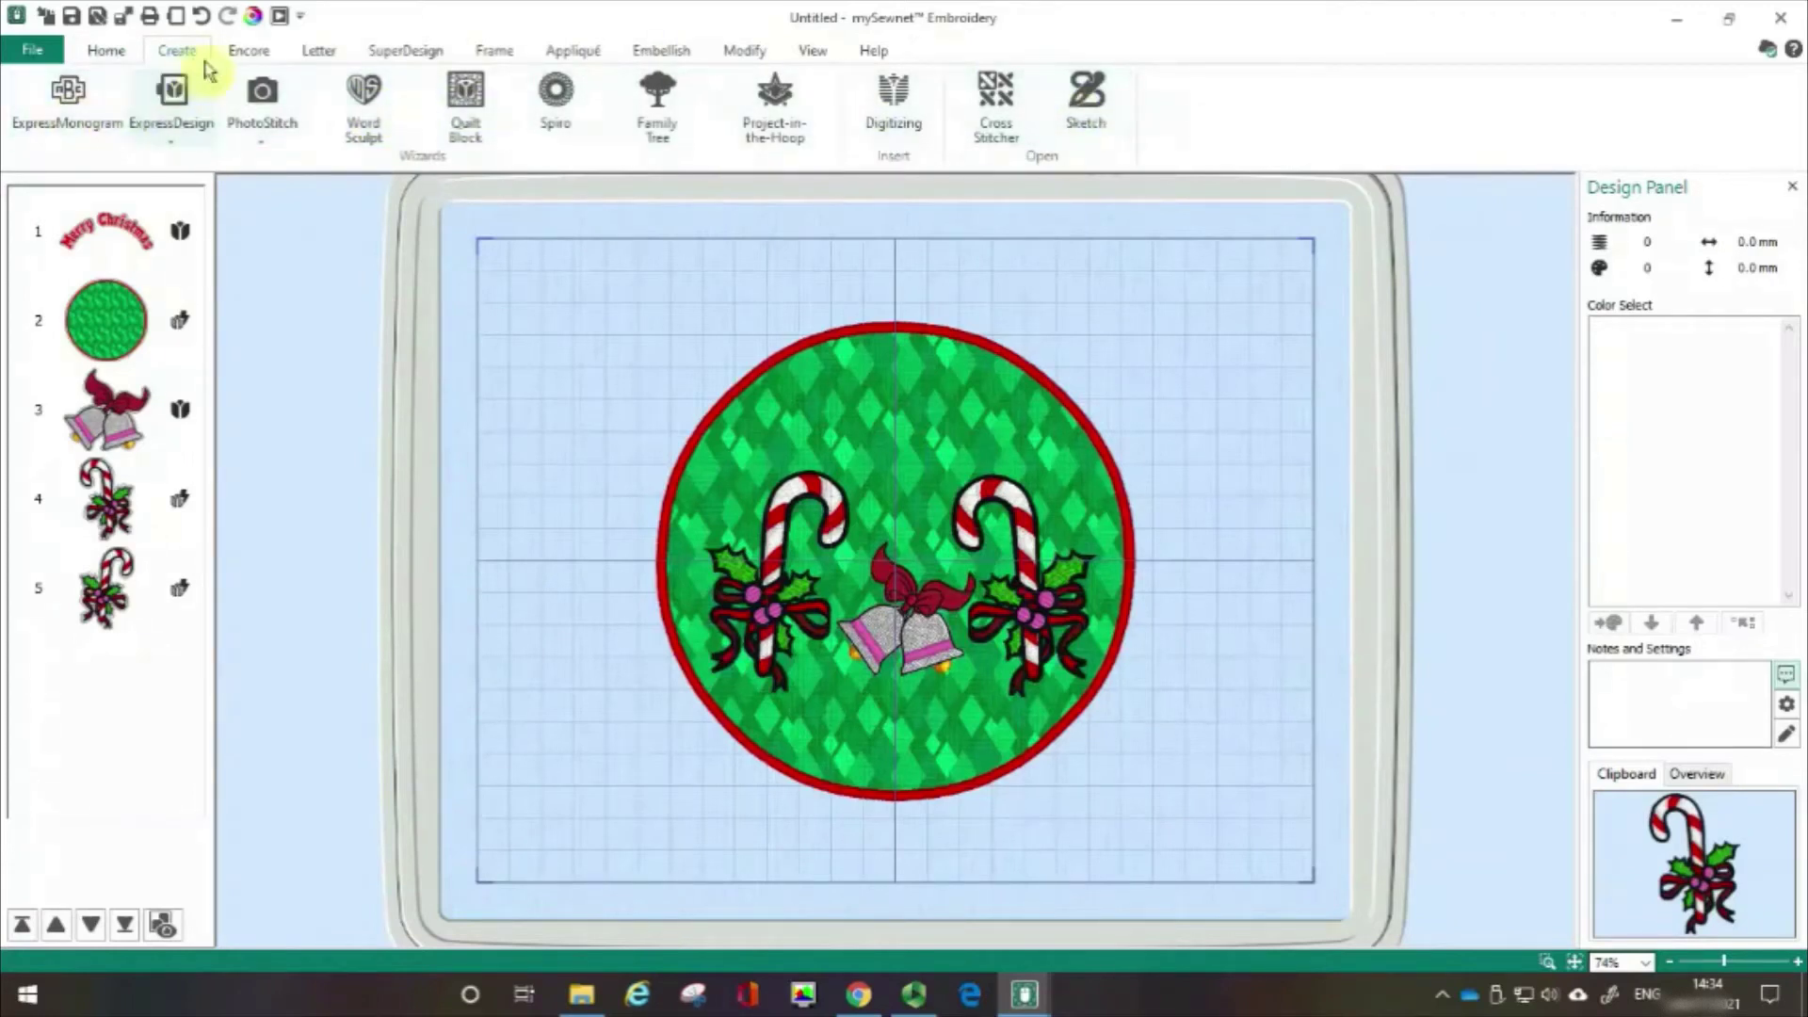
{"action": "left_click", "coordinate": [250, 51]}
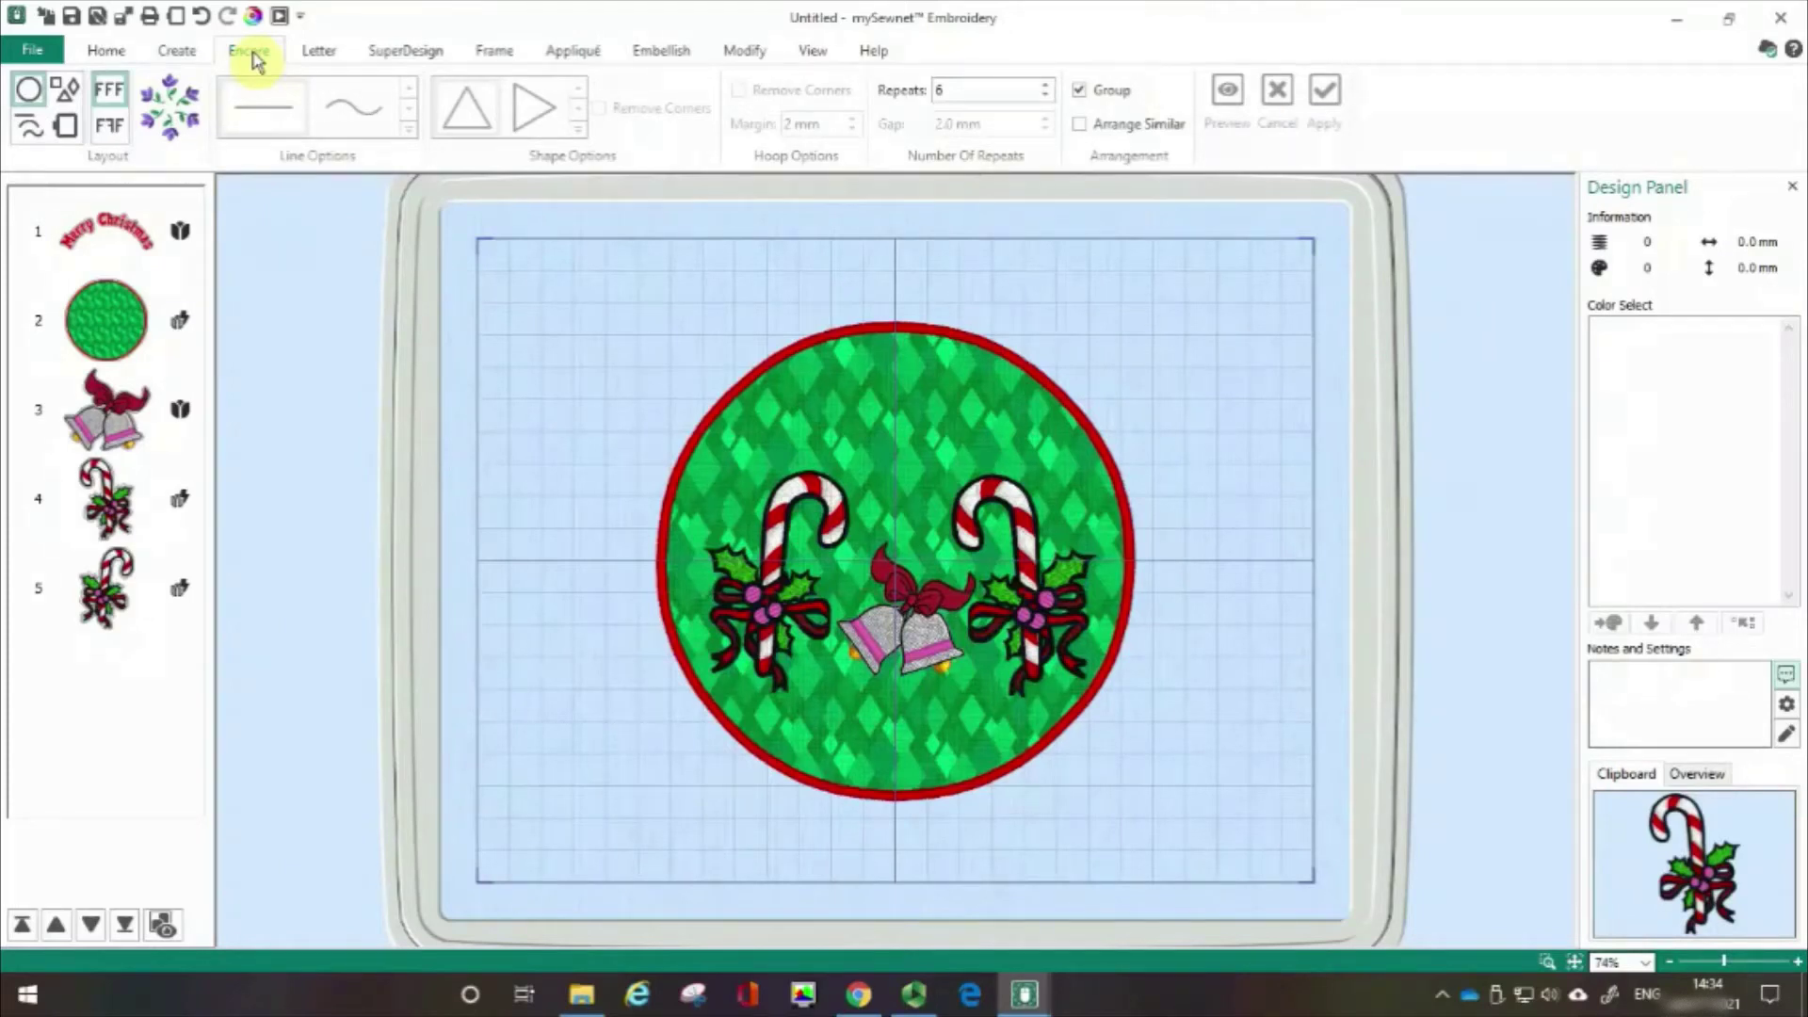
{"action": "left_click", "coordinate": [334, 58]}
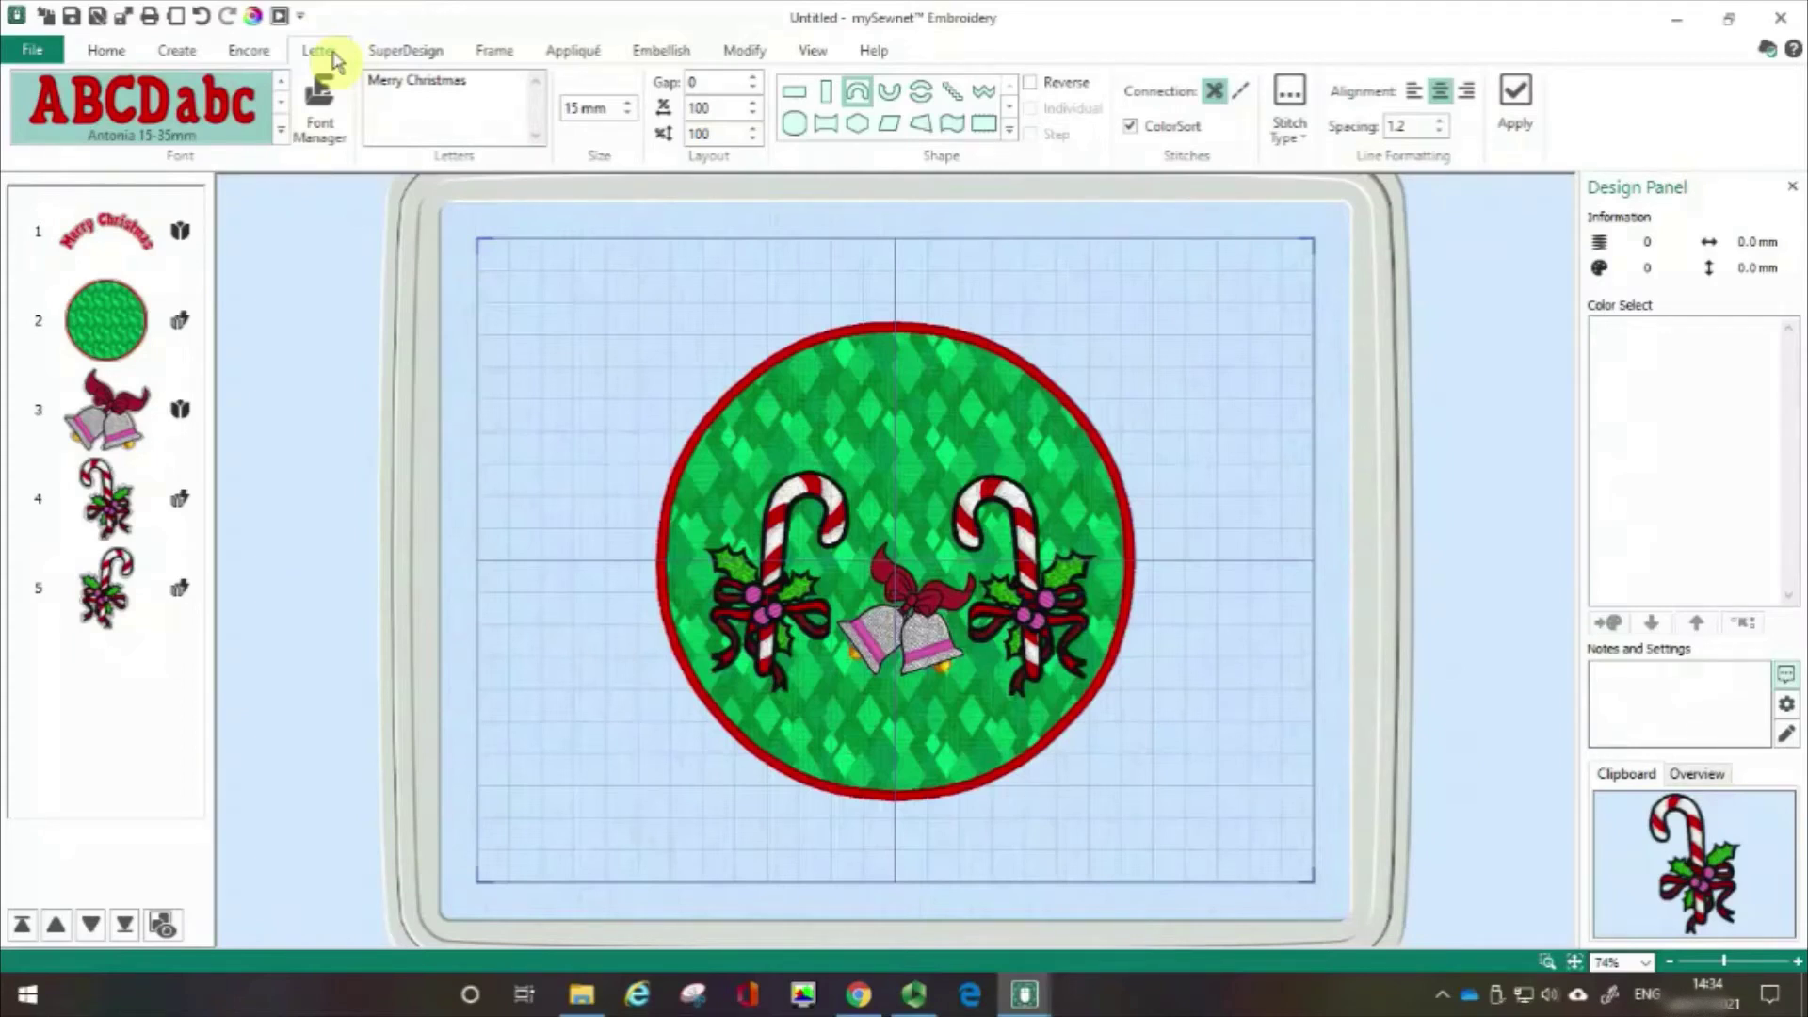
{"action": "left_click", "coordinate": [389, 53]}
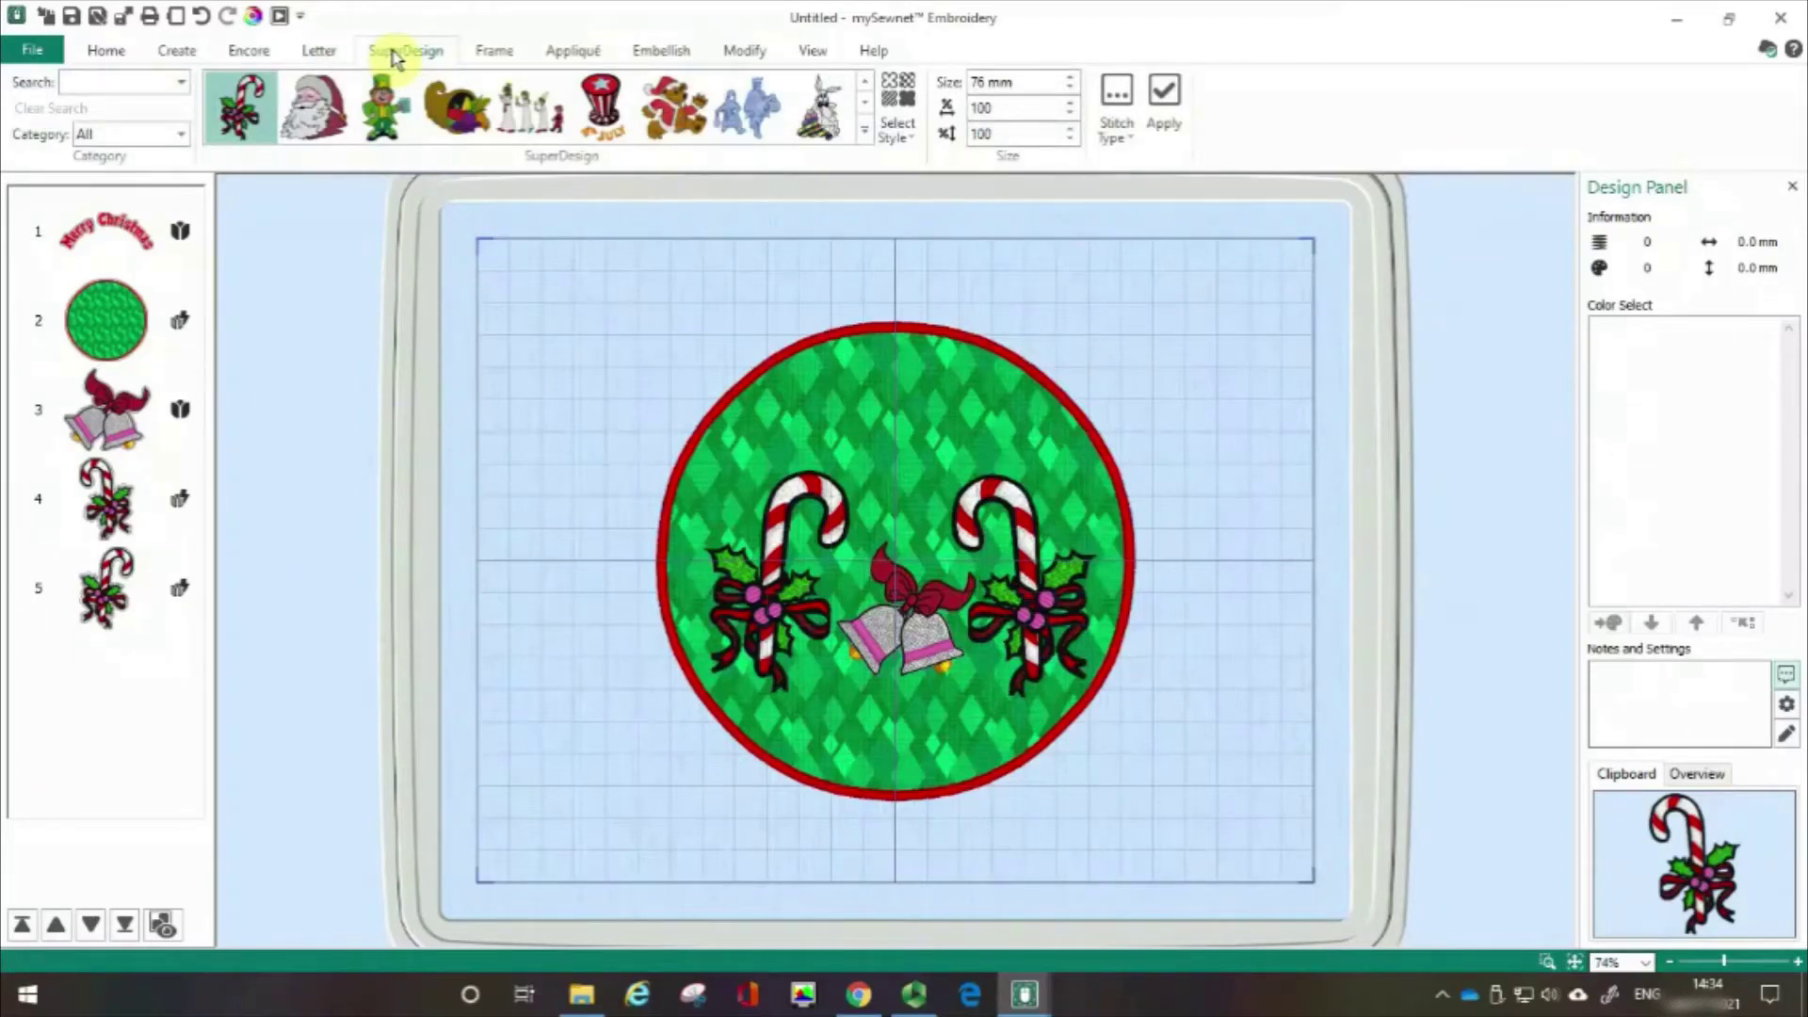
{"action": "left_click", "coordinate": [492, 52]}
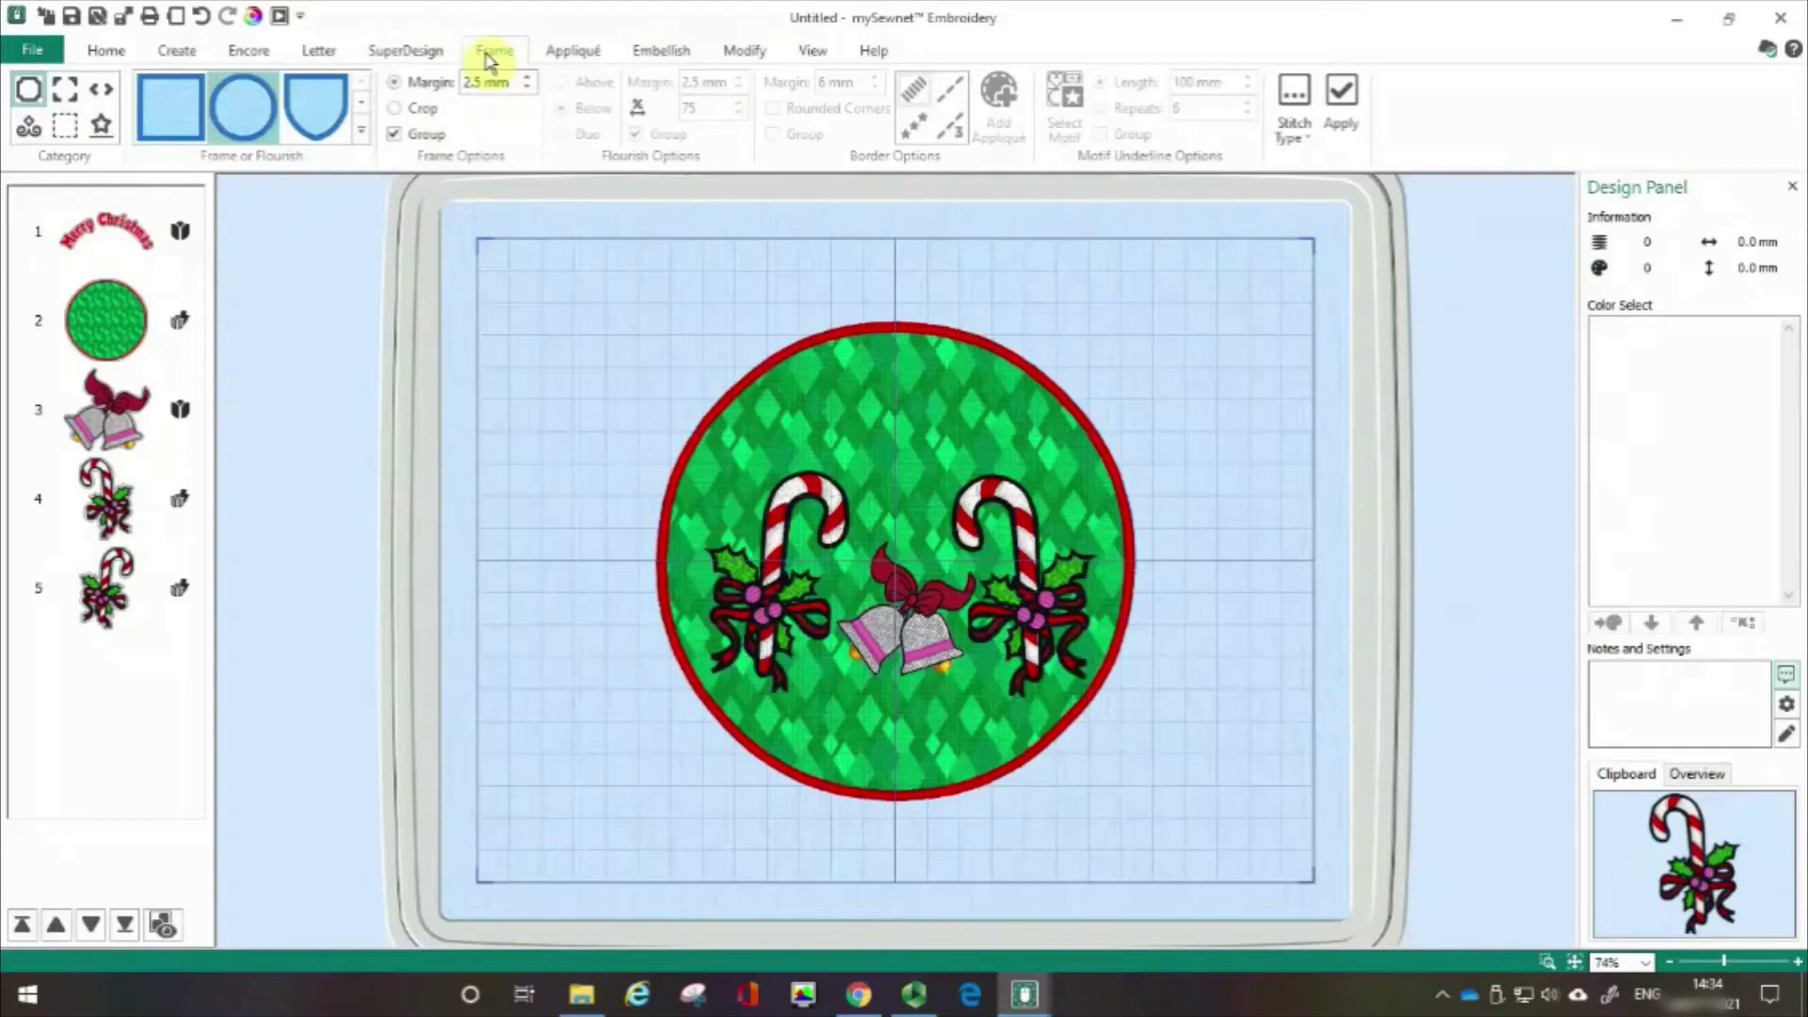
- View the Appliqué tools, then the Embellish ribbon and decoration tools
{"action": "left_click", "coordinate": [572, 53]}
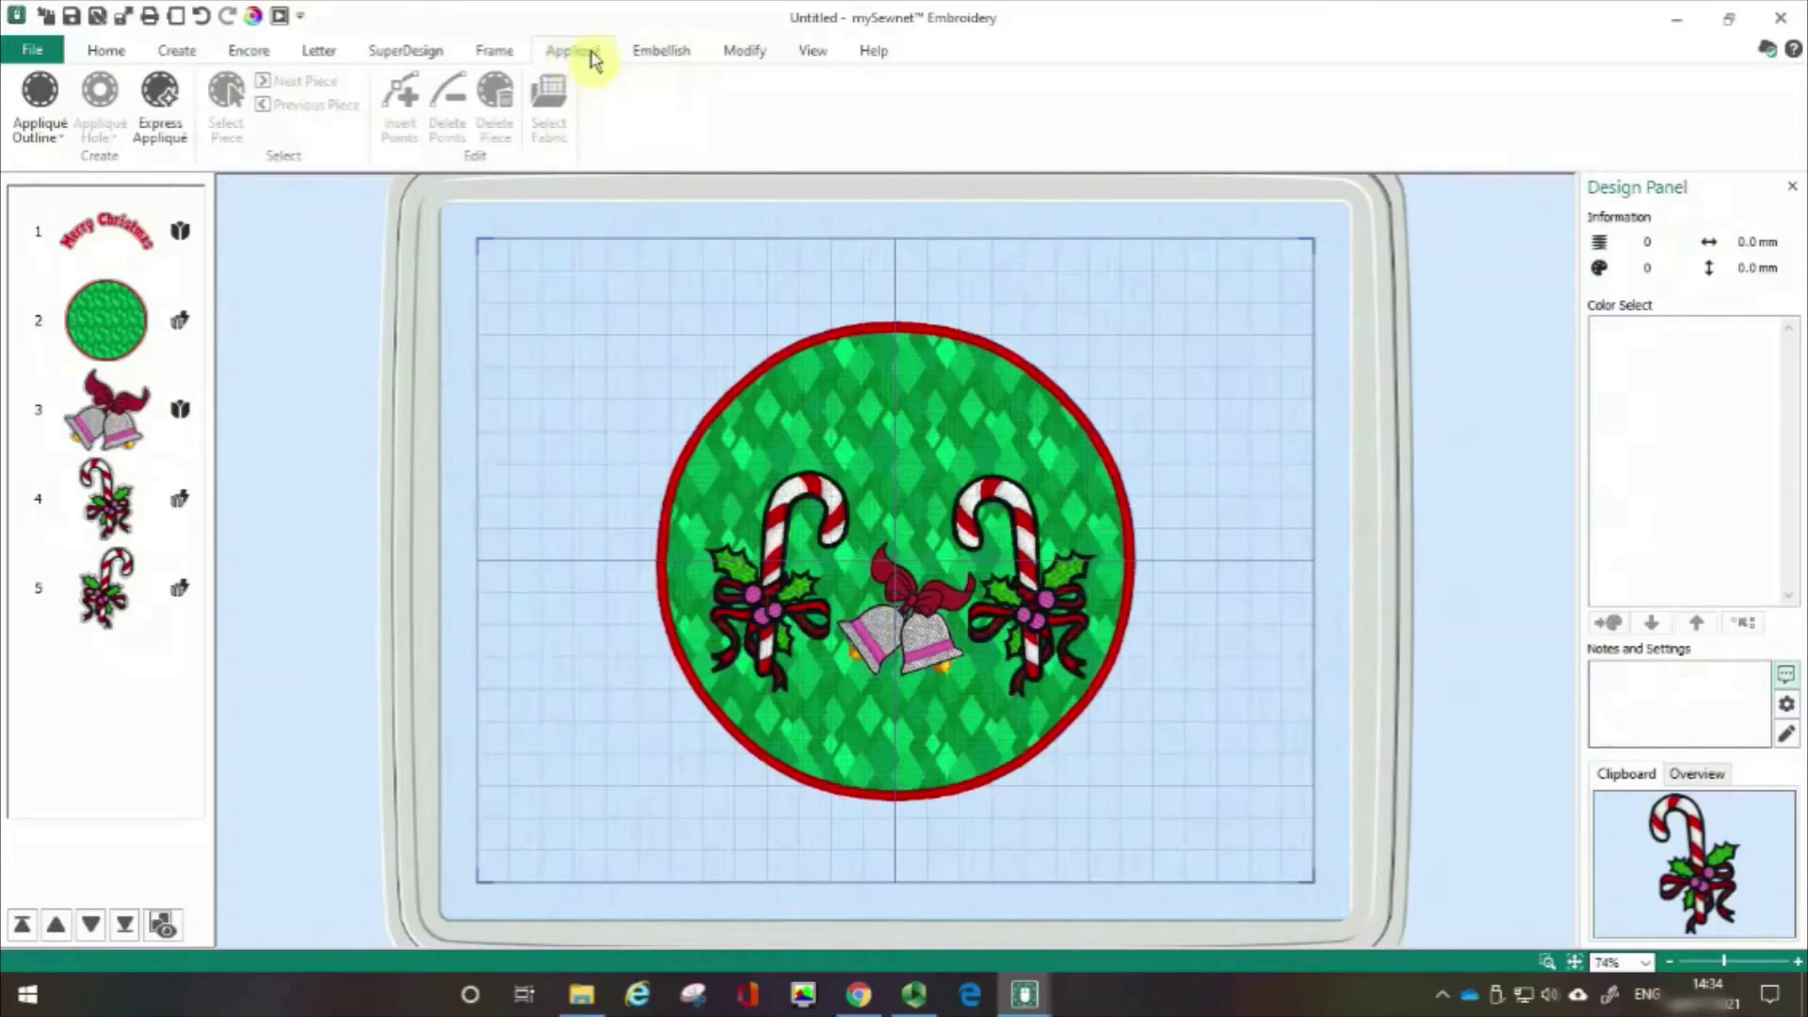
{"action": "left_click", "coordinate": [661, 55]}
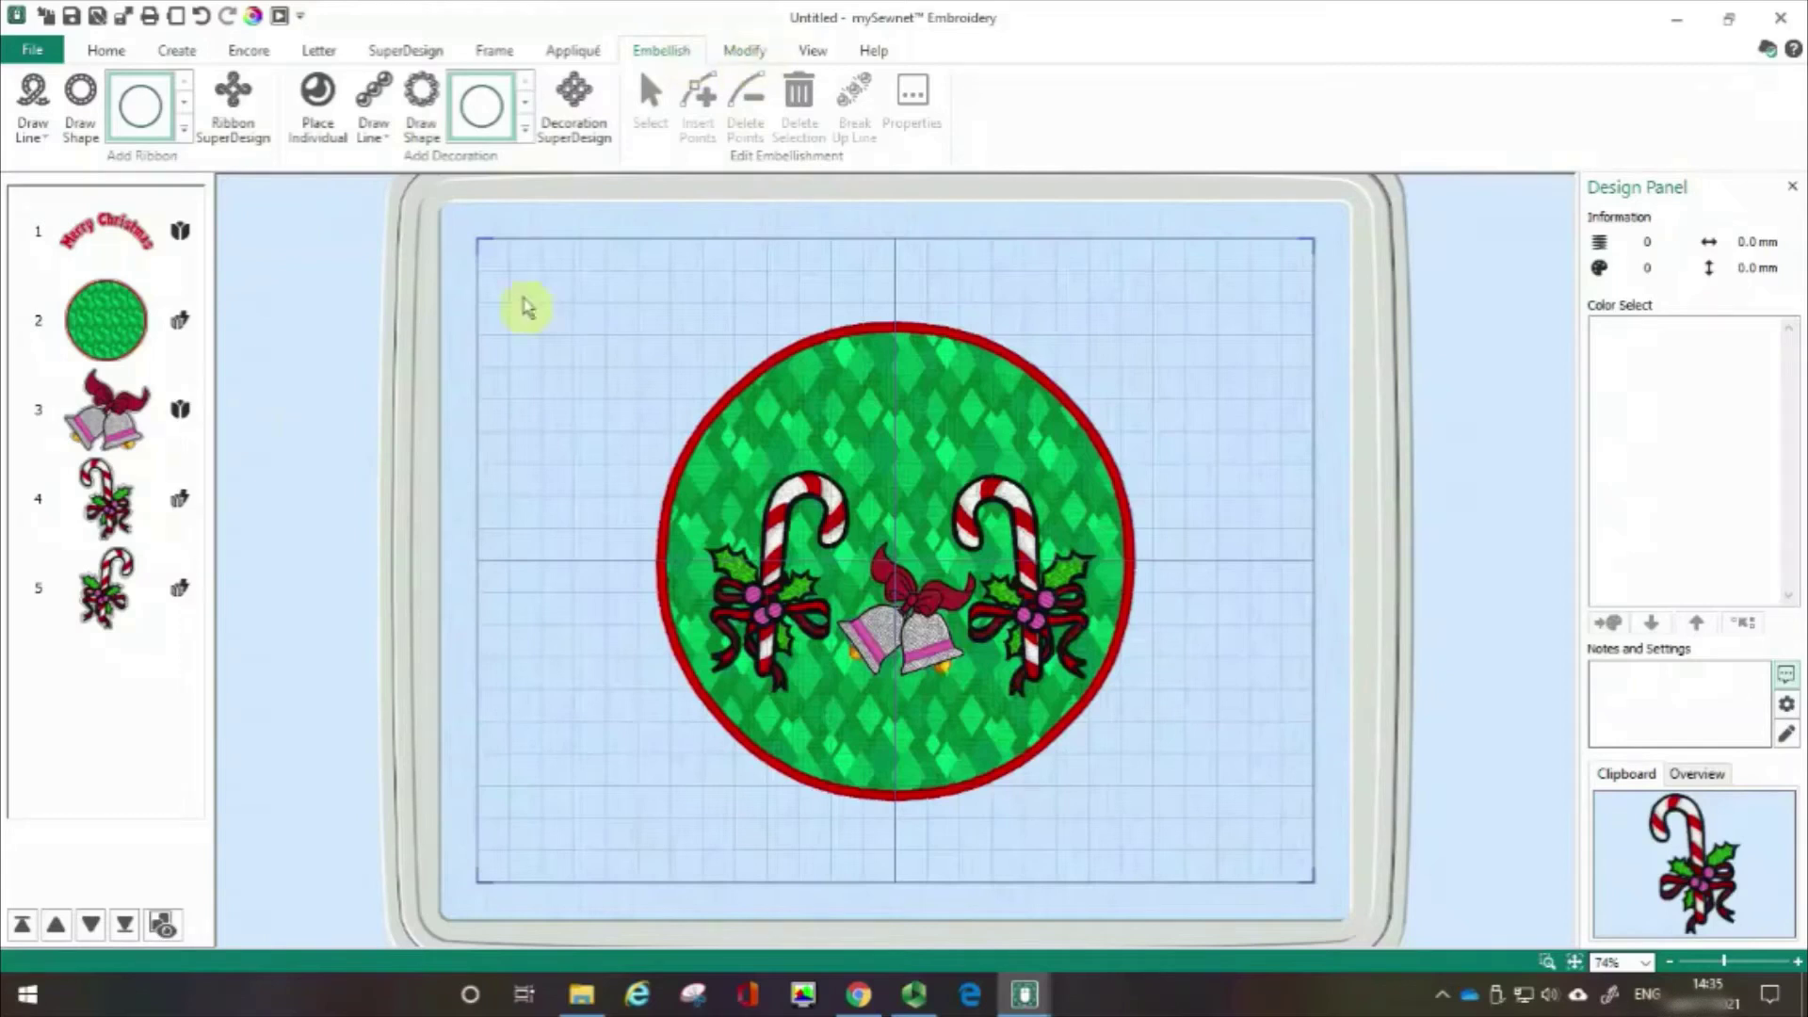
- Select the bells design to see its Modify stitch tools, then show the View tab's 3D/2D options
{"action": "left_click", "coordinate": [106, 438]}
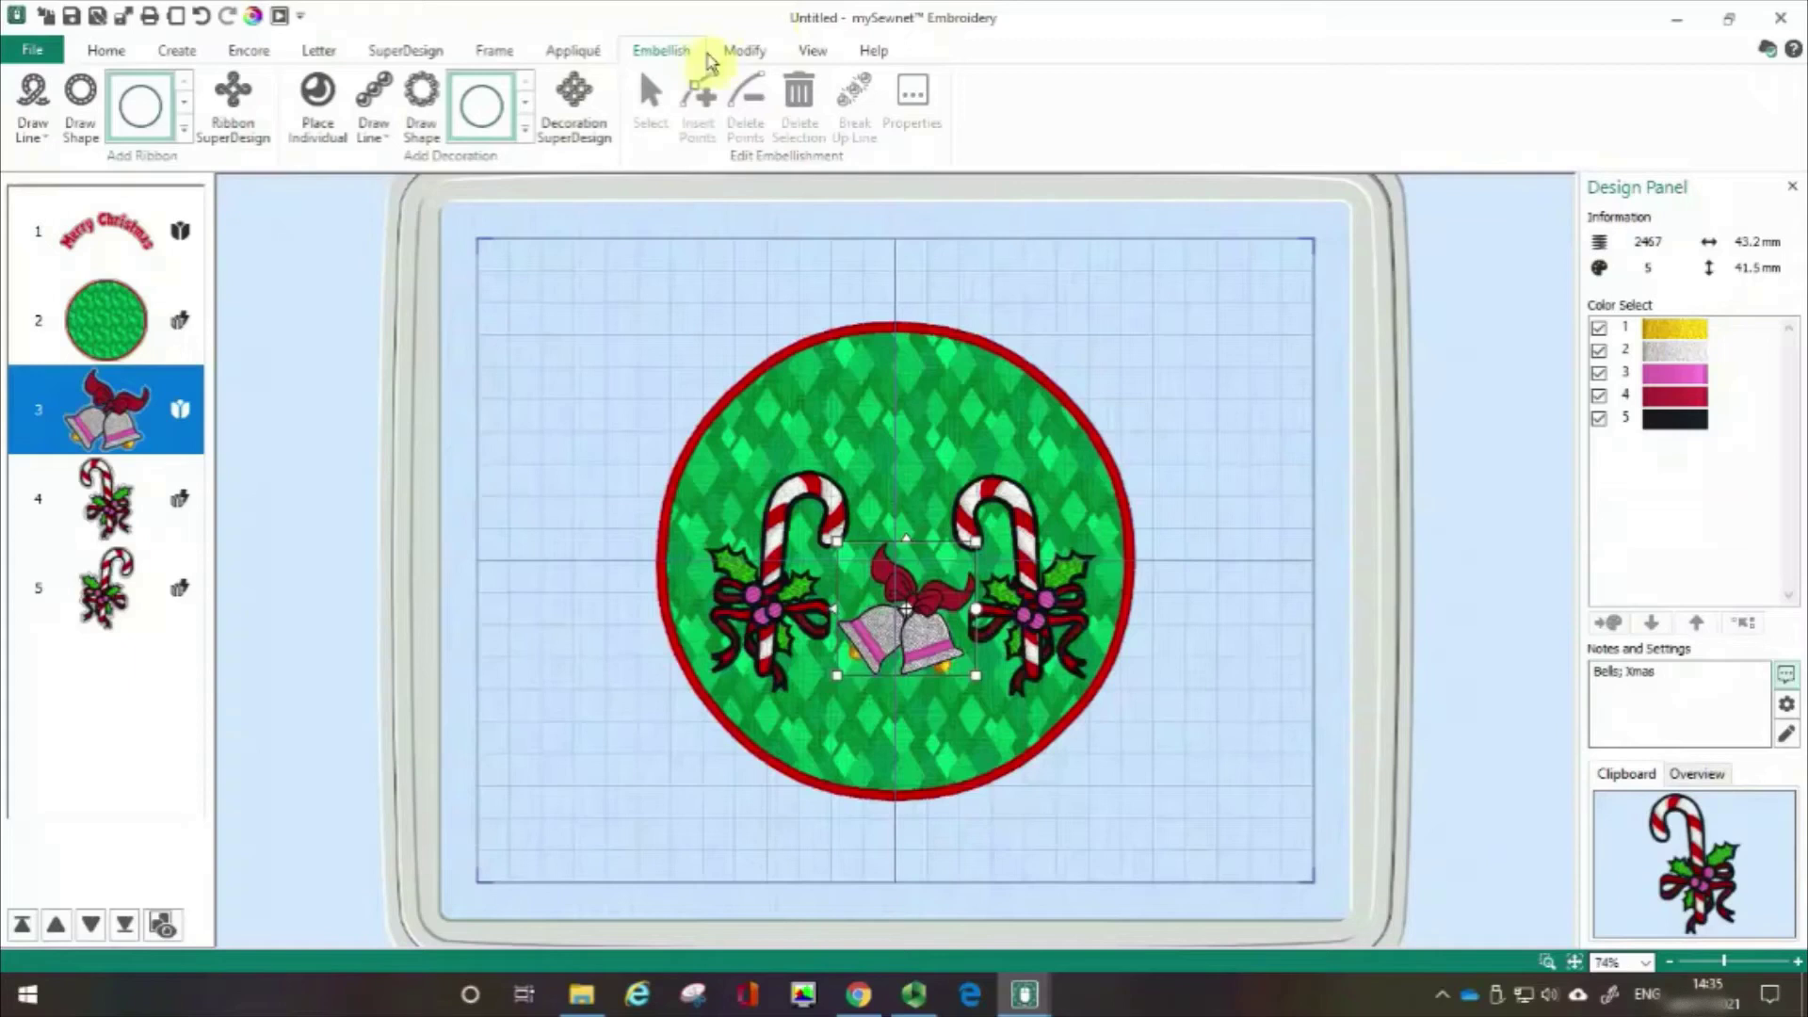
{"action": "left_click", "coordinate": [745, 55]}
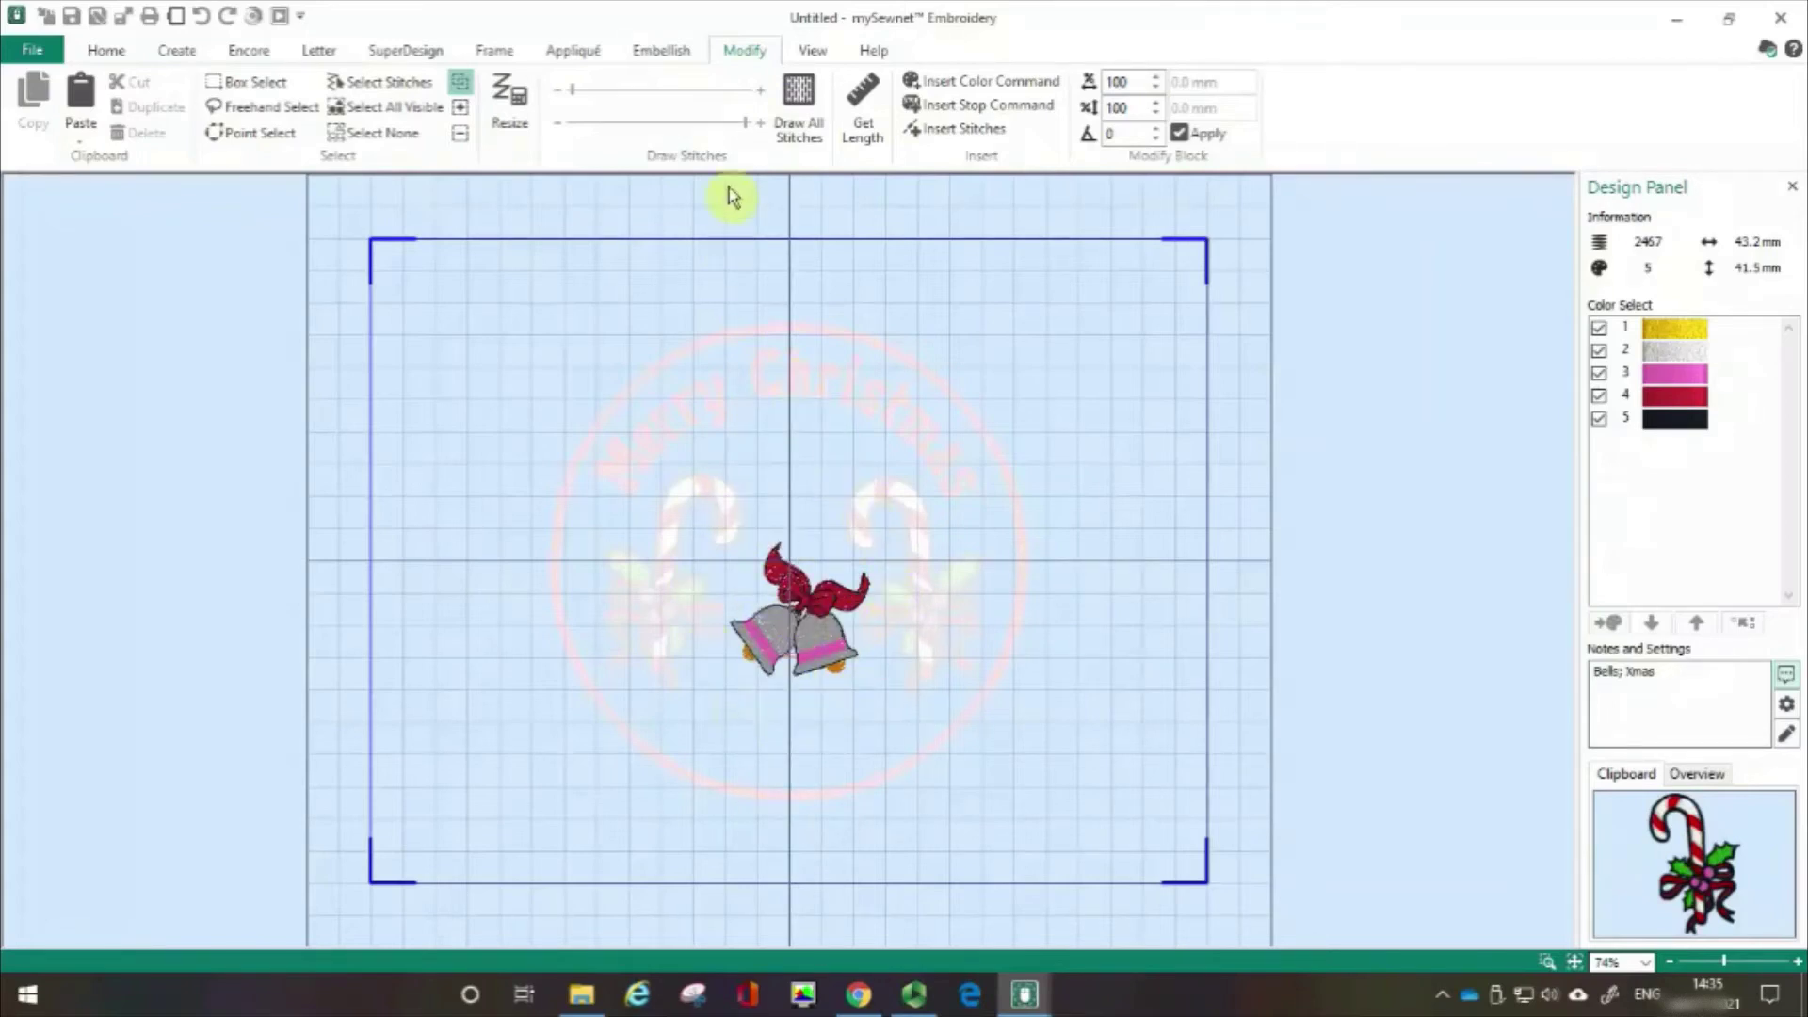
{"action": "left_click", "coordinate": [815, 55]}
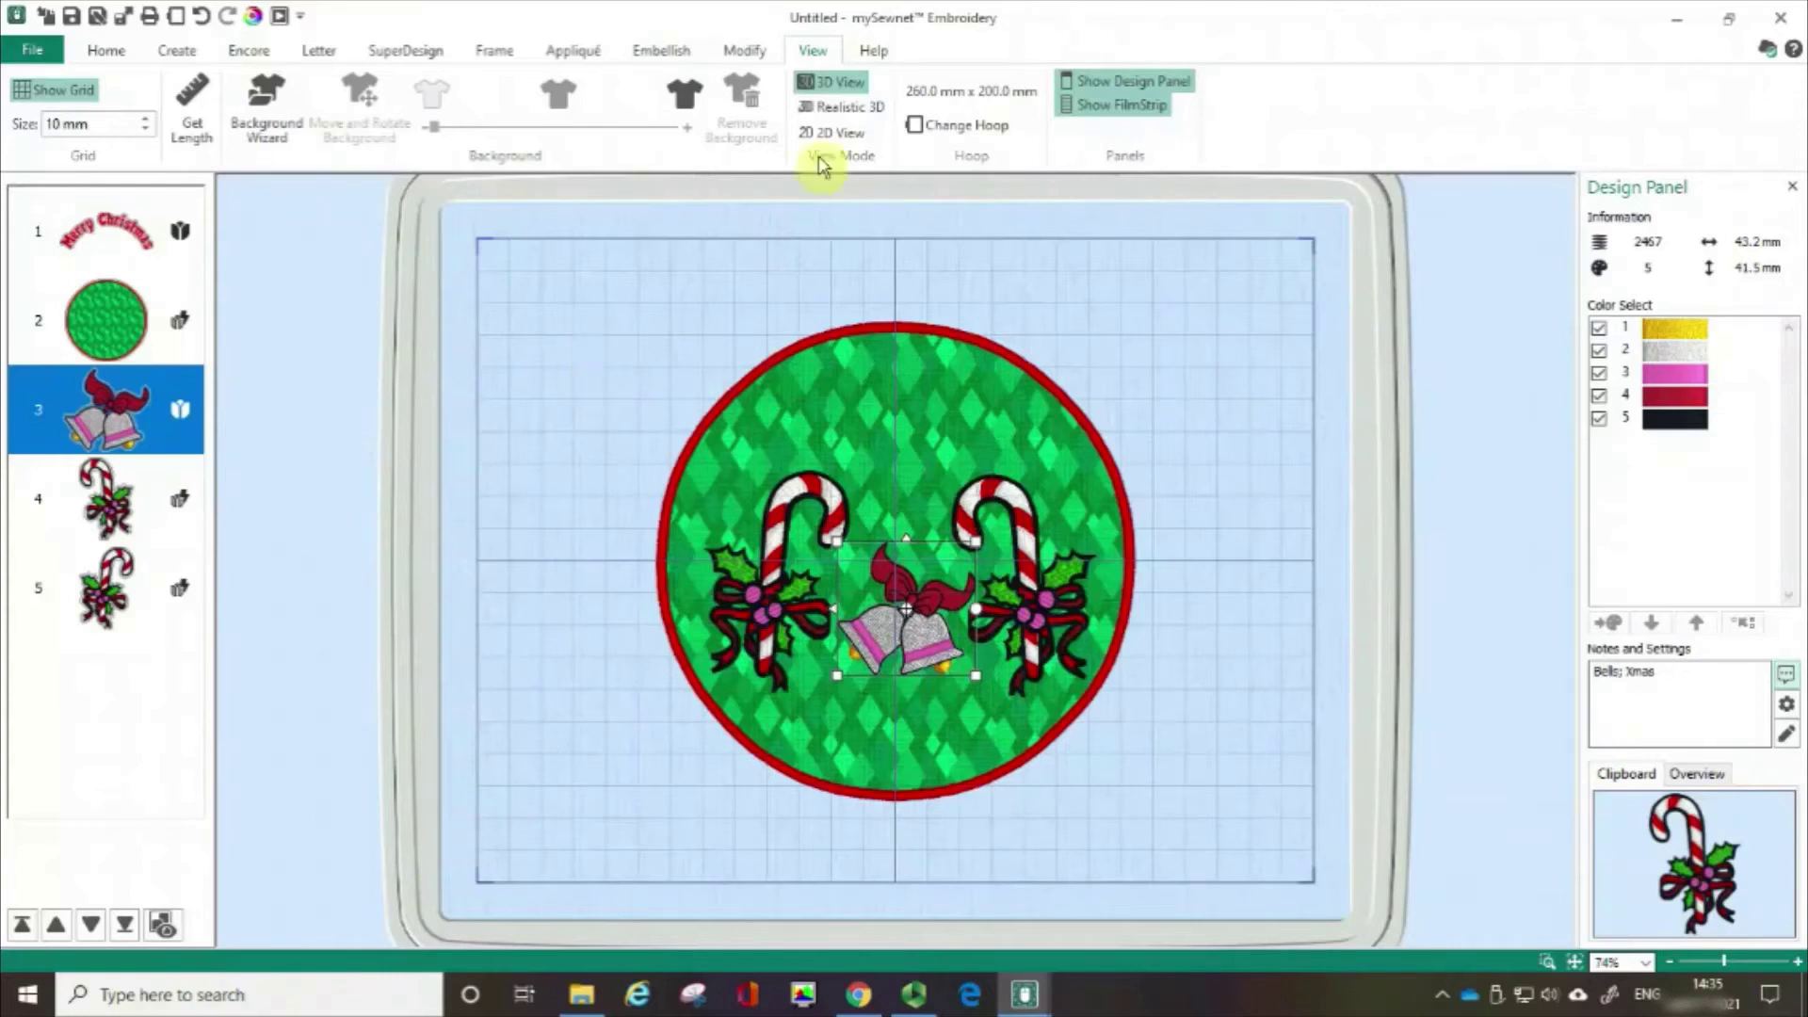
- Look over the Help tab, then switch back to the Home tab's editing tools
{"action": "left_click", "coordinate": [868, 55]}
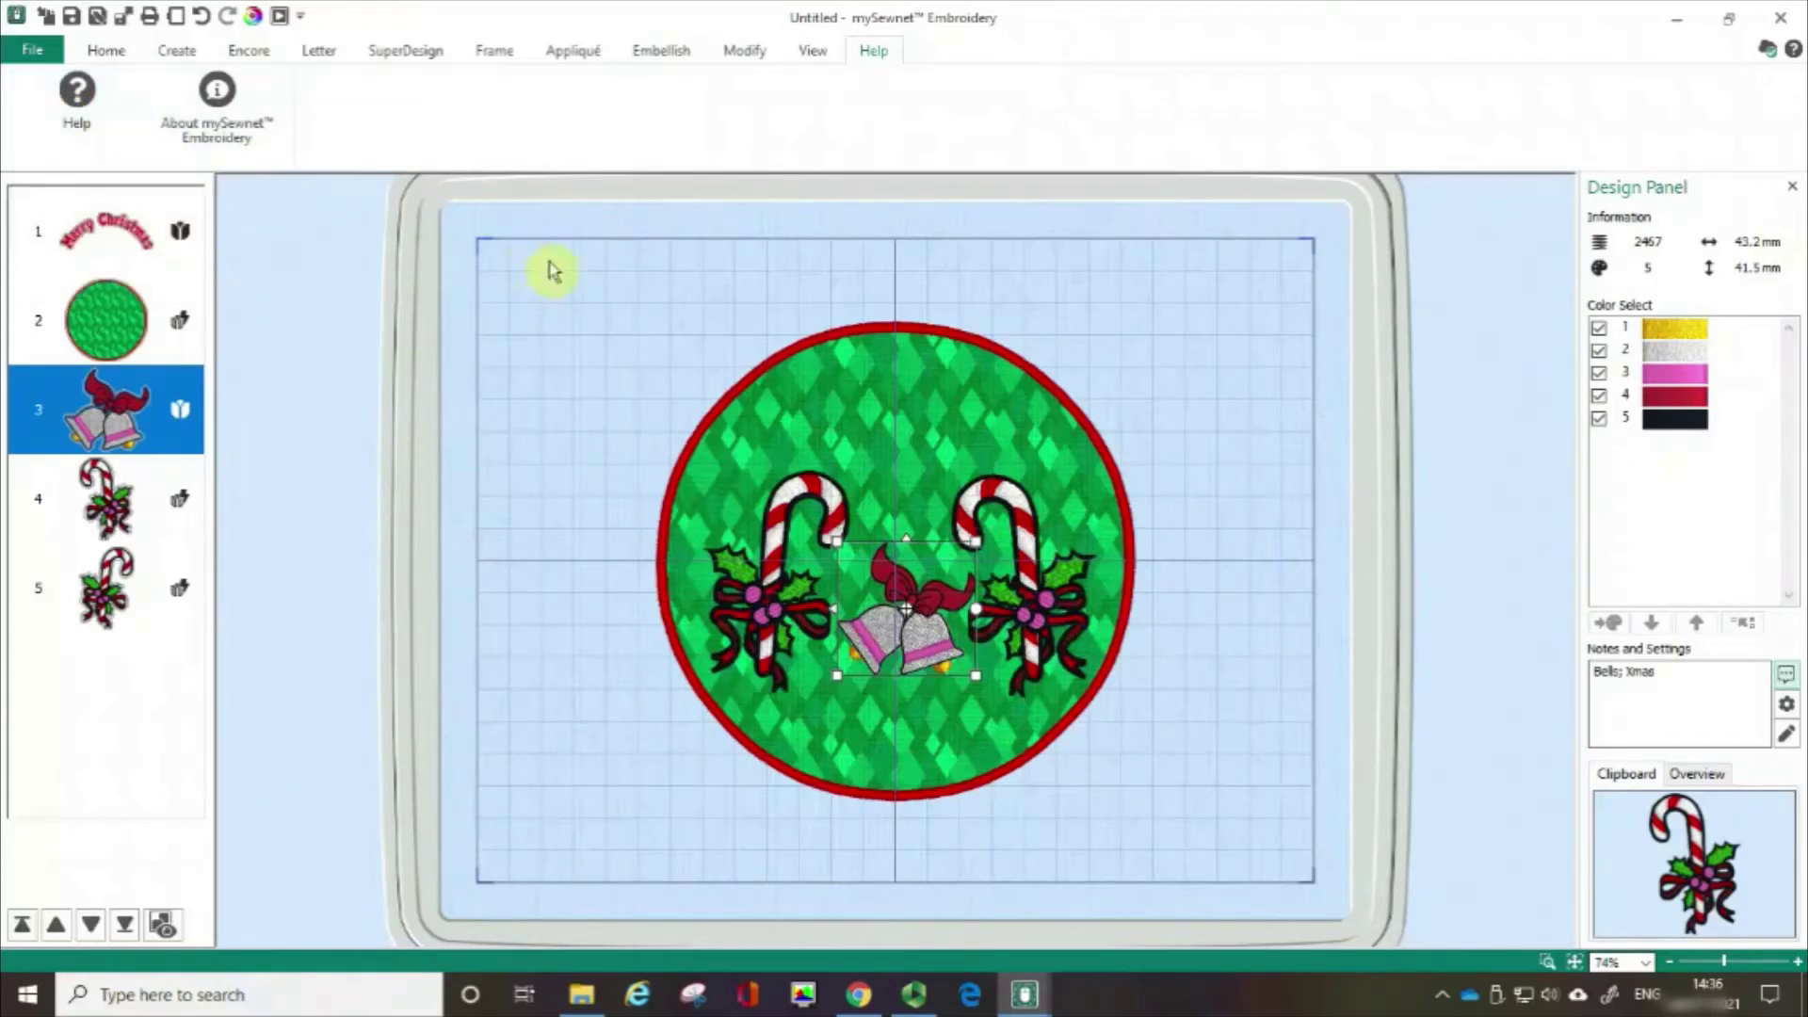
{"action": "left_click", "coordinate": [106, 53]}
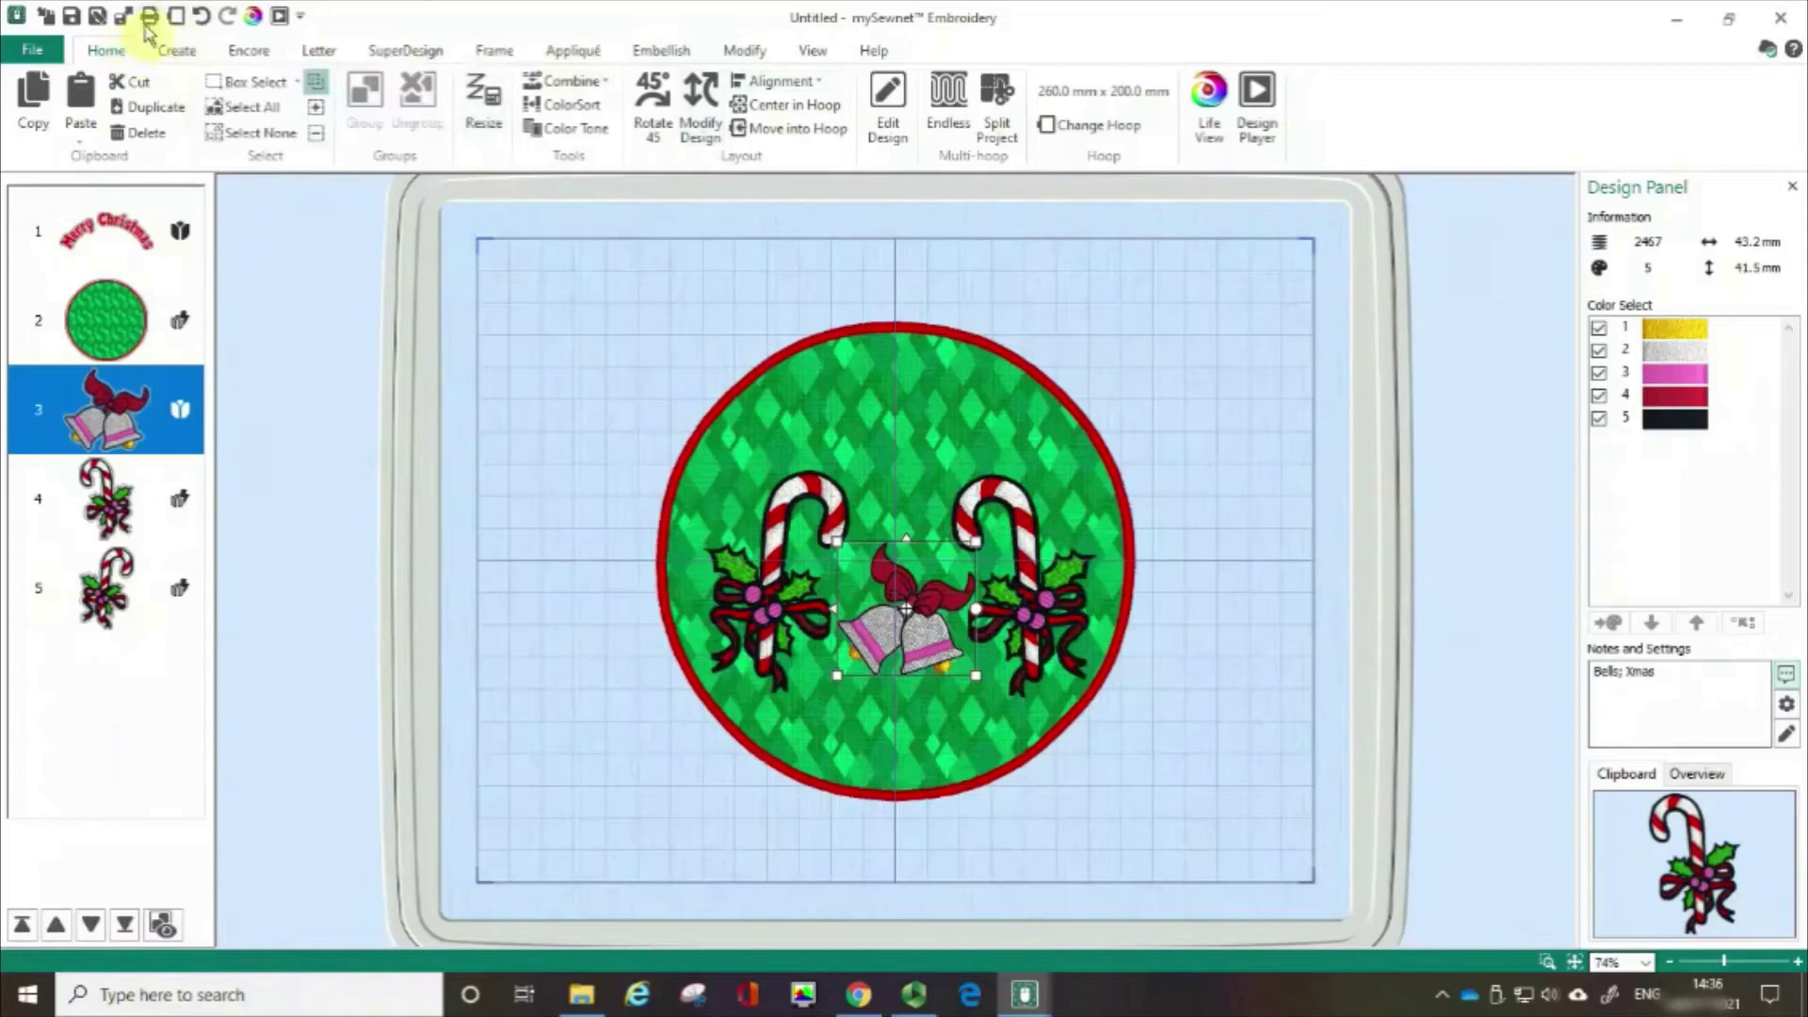
{"action": "left_click", "coordinate": [1092, 130]}
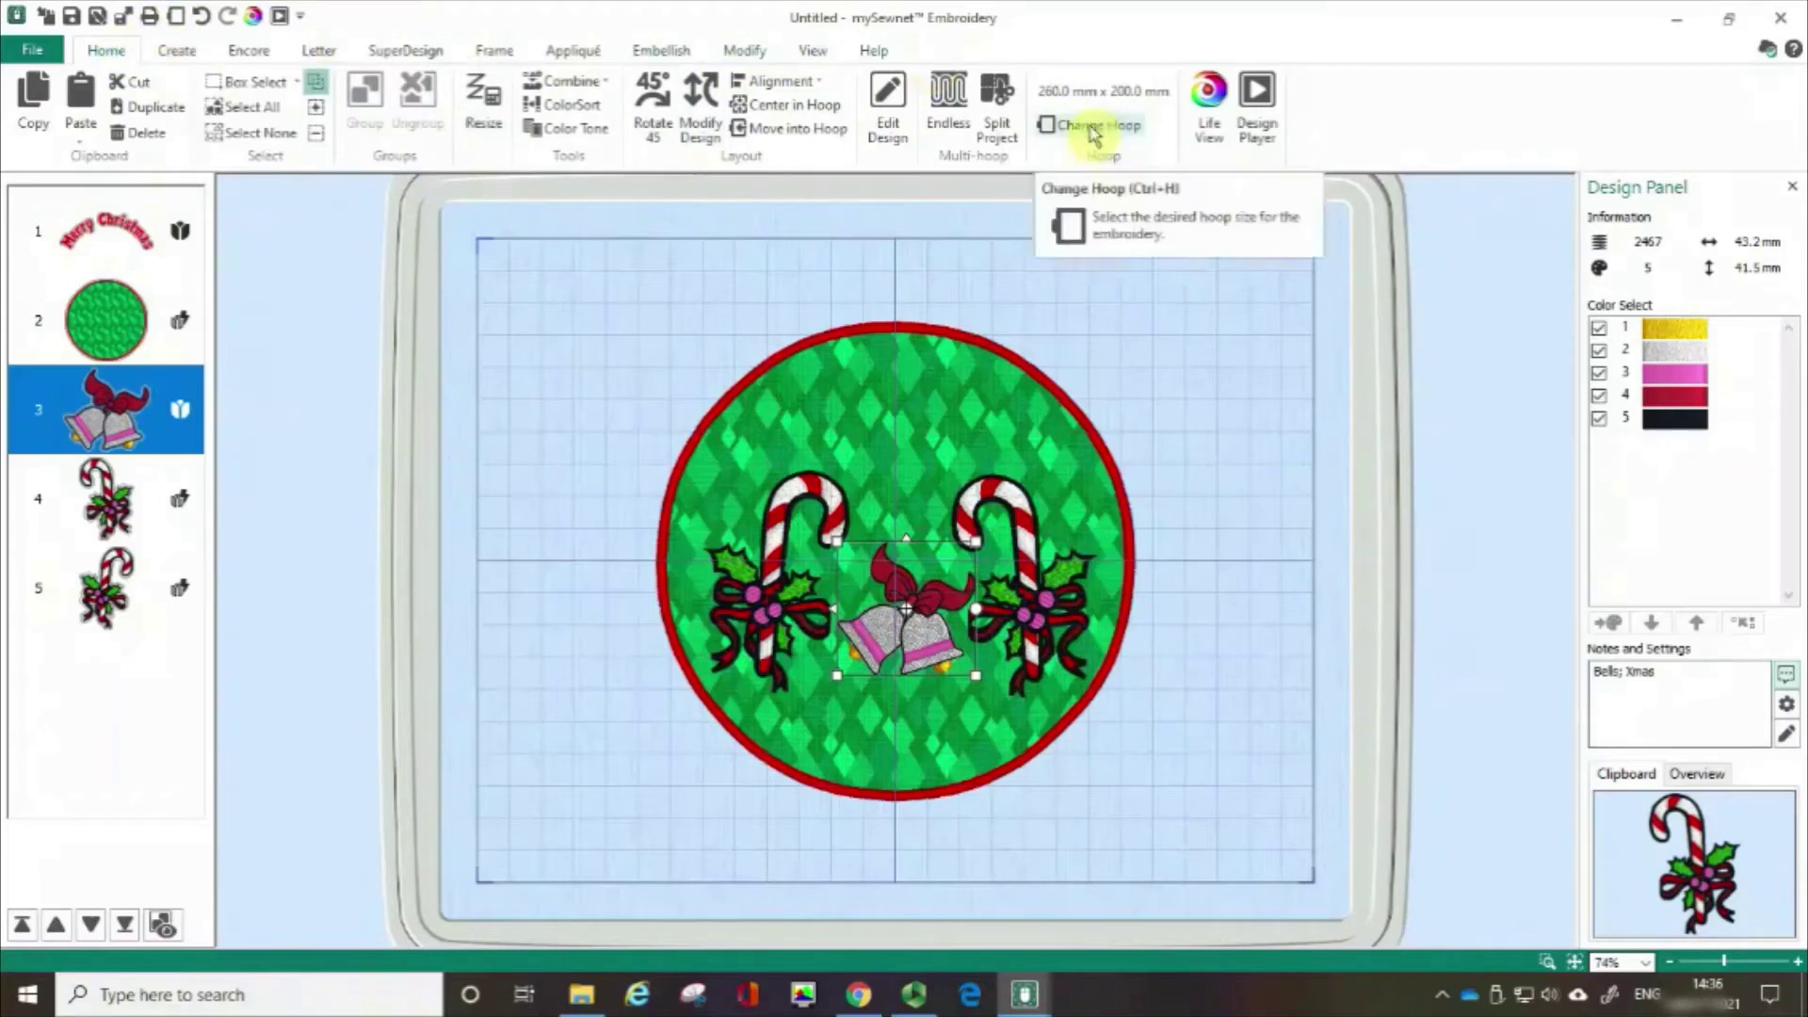
{"action": "left_click", "coordinate": [1075, 103]}
{"action": "left_click", "coordinate": [1715, 195]}
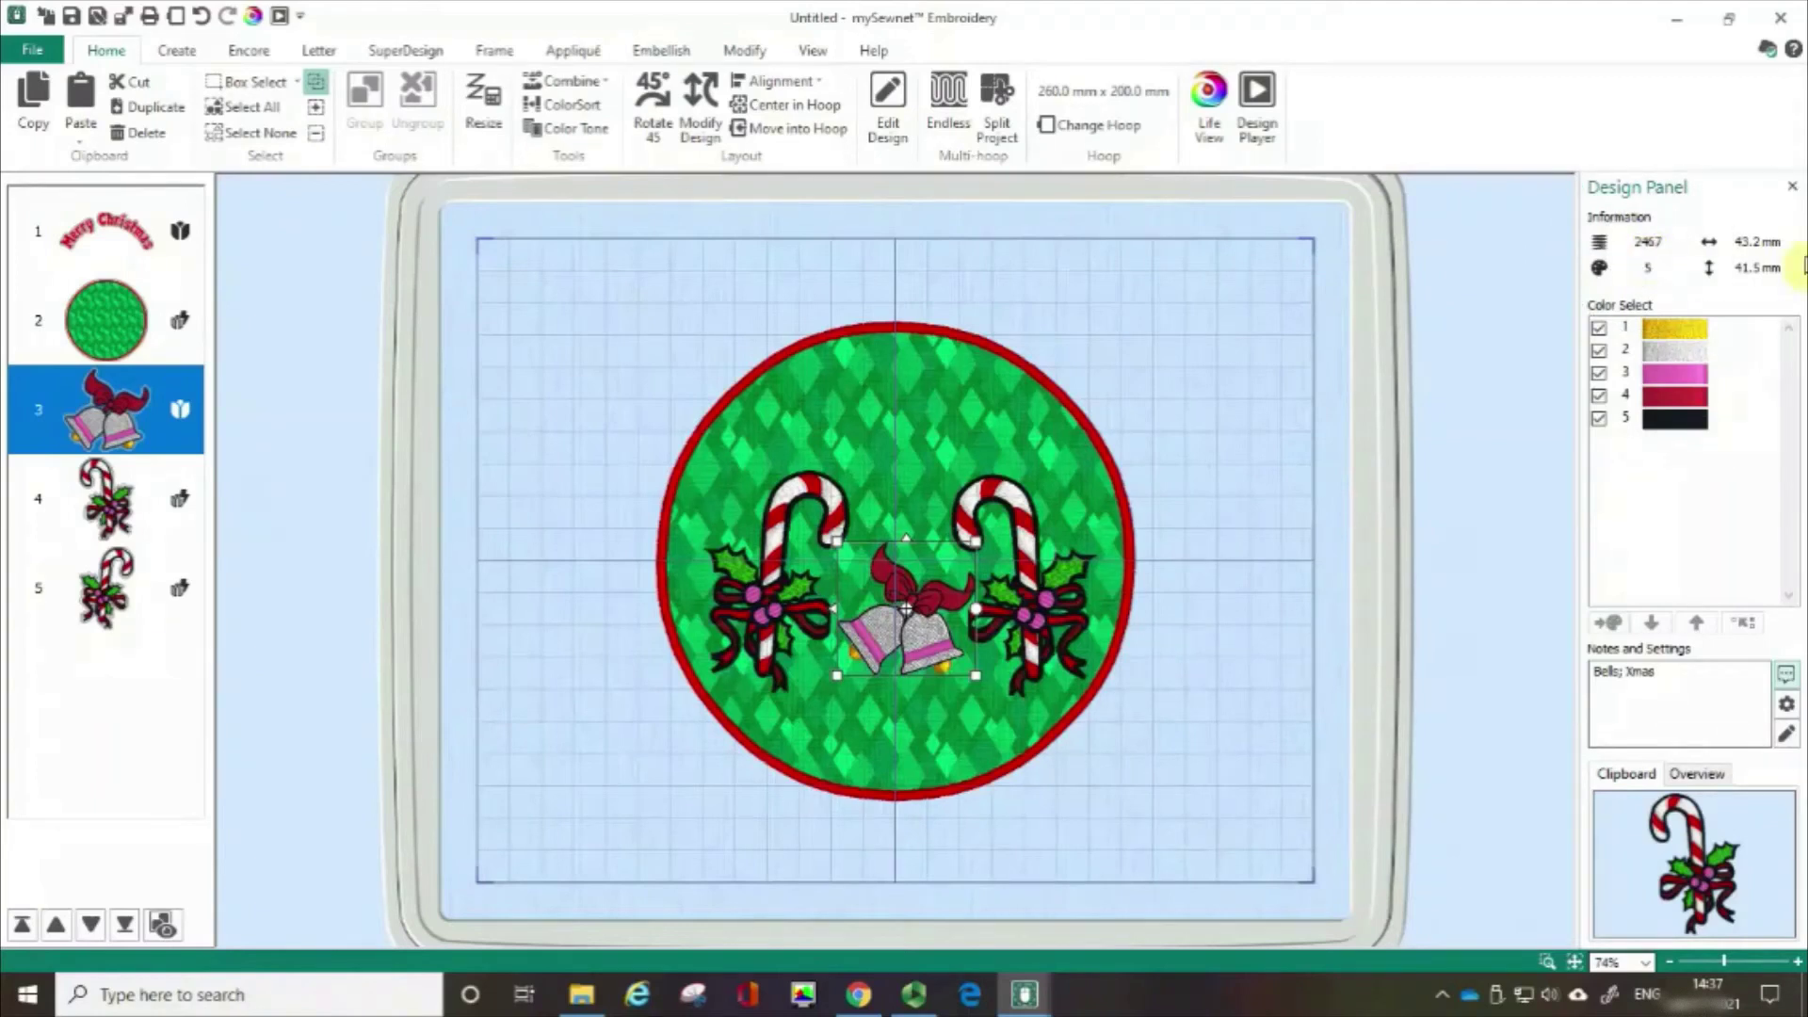
{"action": "left_click", "coordinate": [1760, 252]}
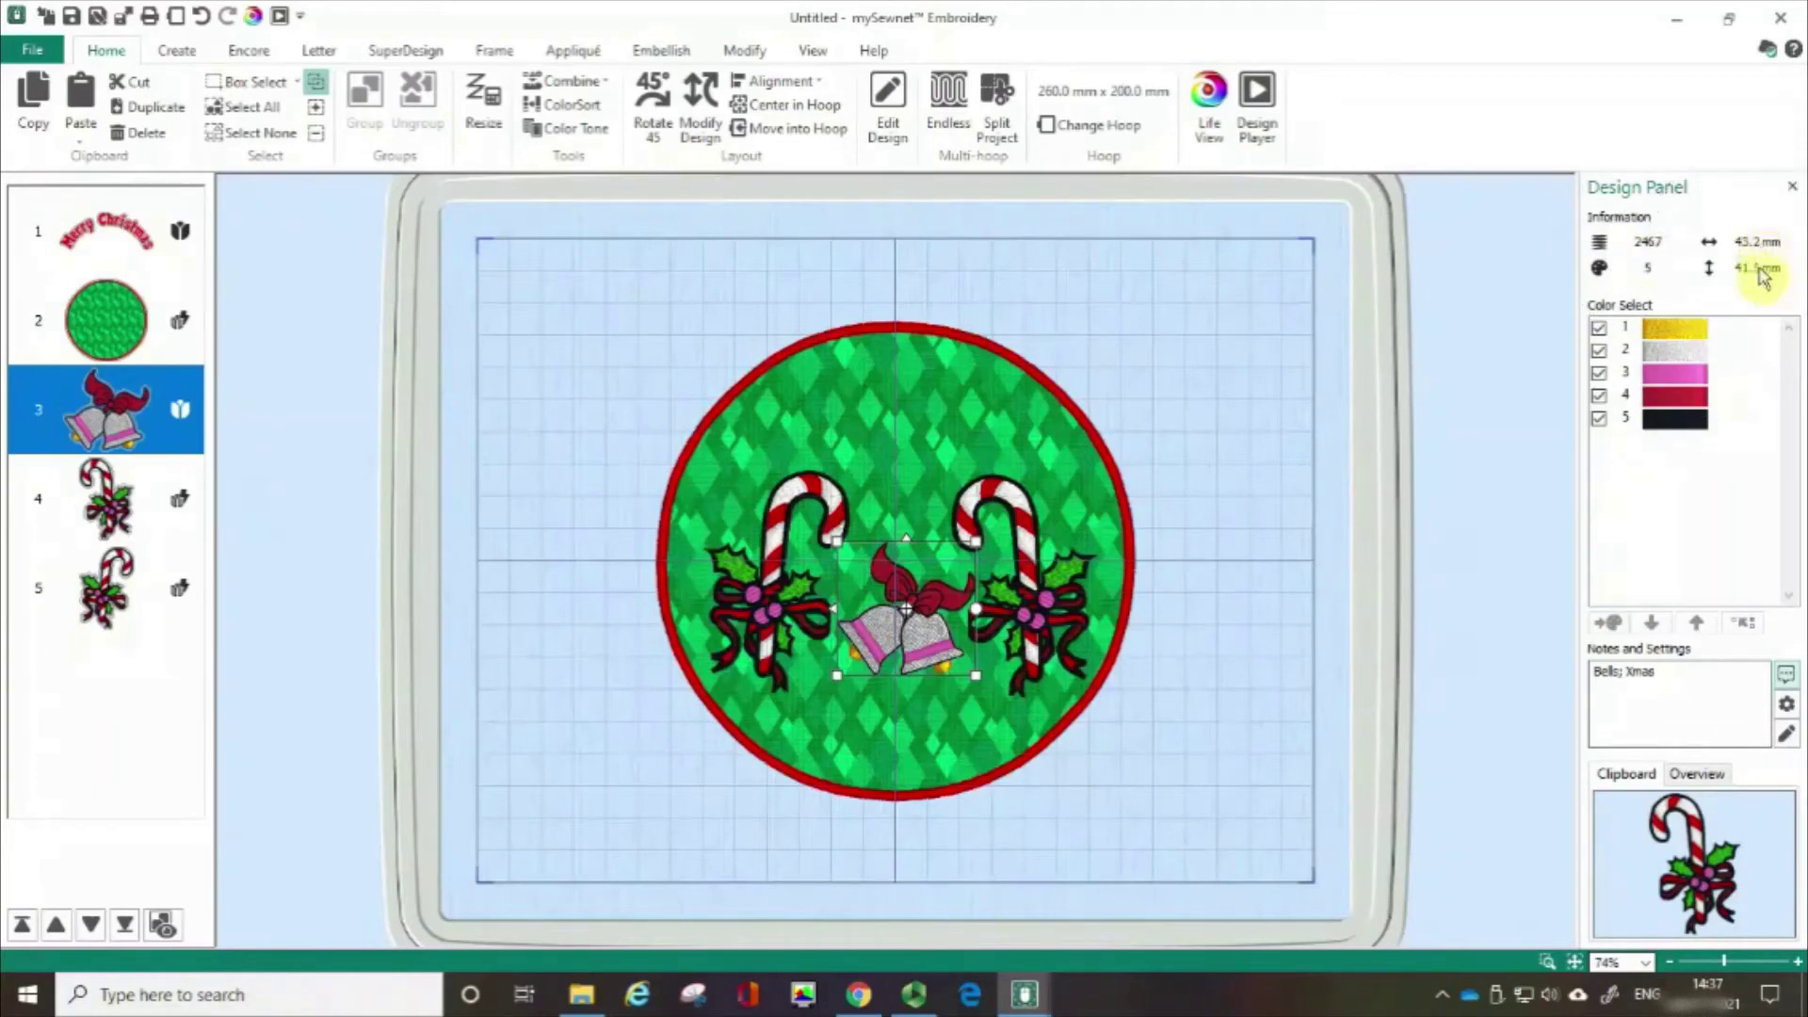
{"action": "mouse_move", "coordinate": [1764, 278]}
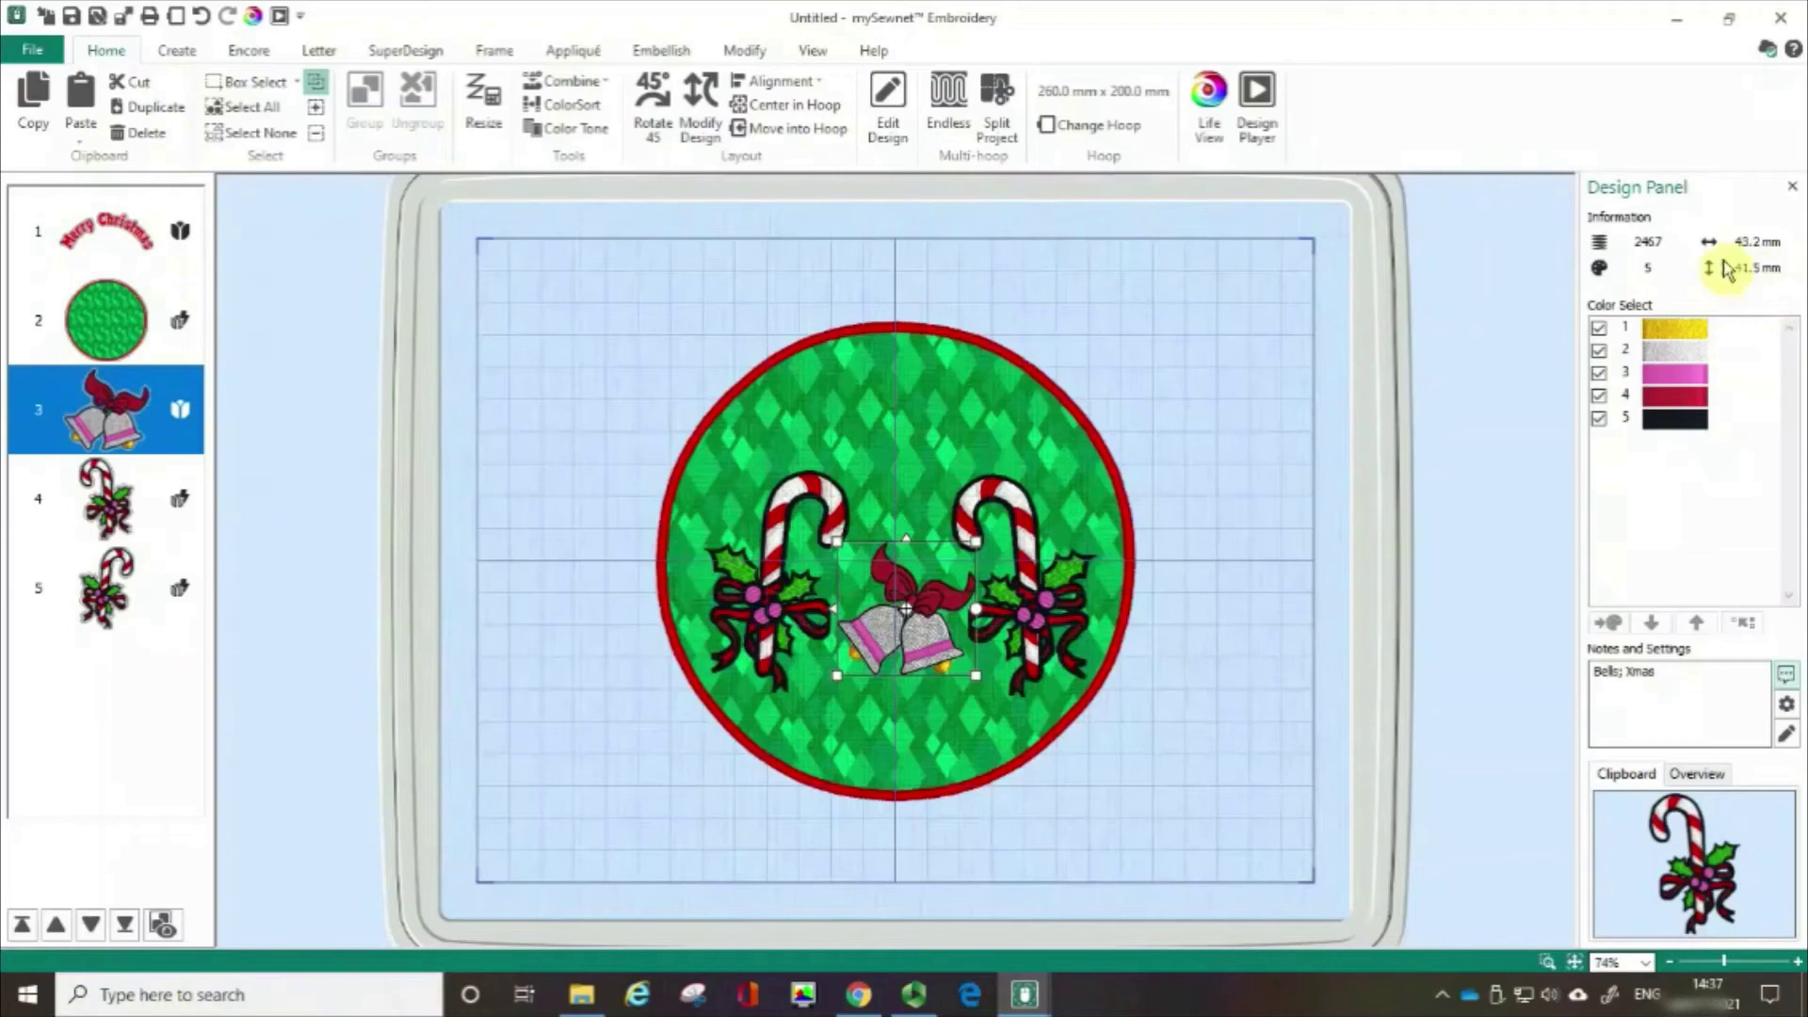
{"action": "left_click", "coordinate": [1649, 273]}
{"action": "left_click", "coordinate": [1675, 400]}
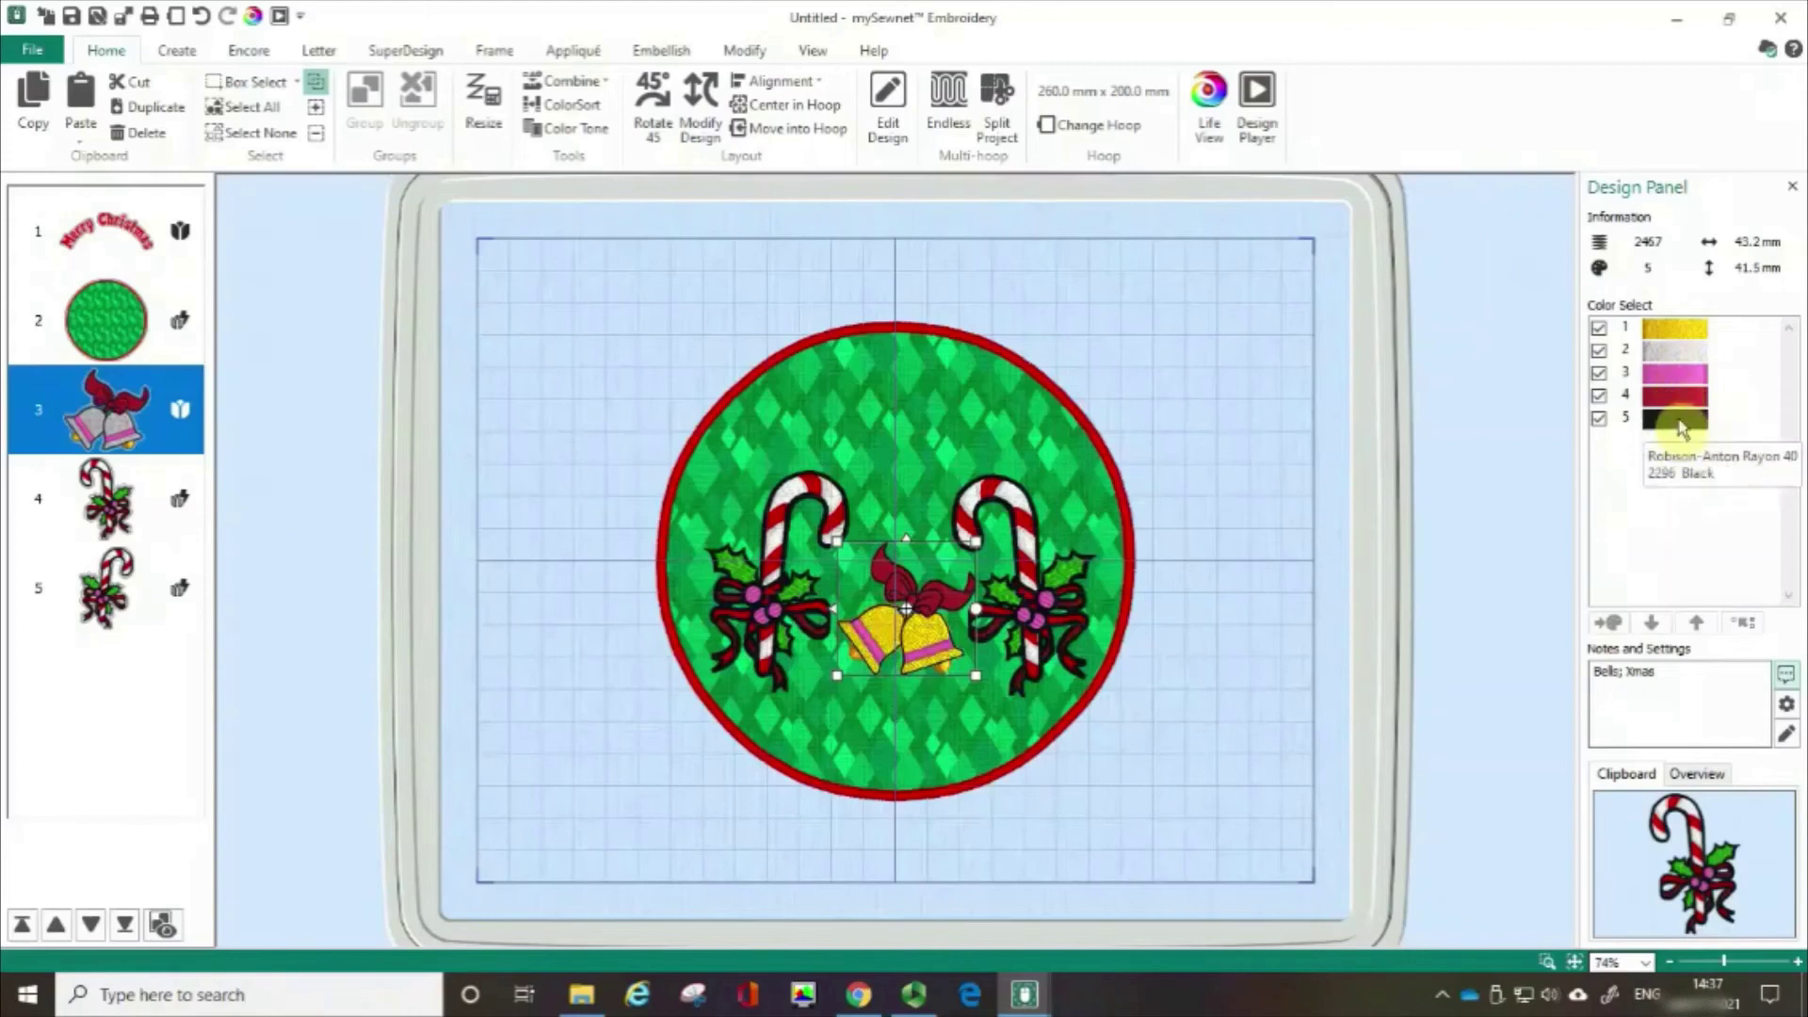
{"action": "left_click", "coordinate": [1663, 325]}
{"action": "left_click", "coordinate": [1662, 387]}
{"action": "left_click", "coordinate": [1662, 382]}
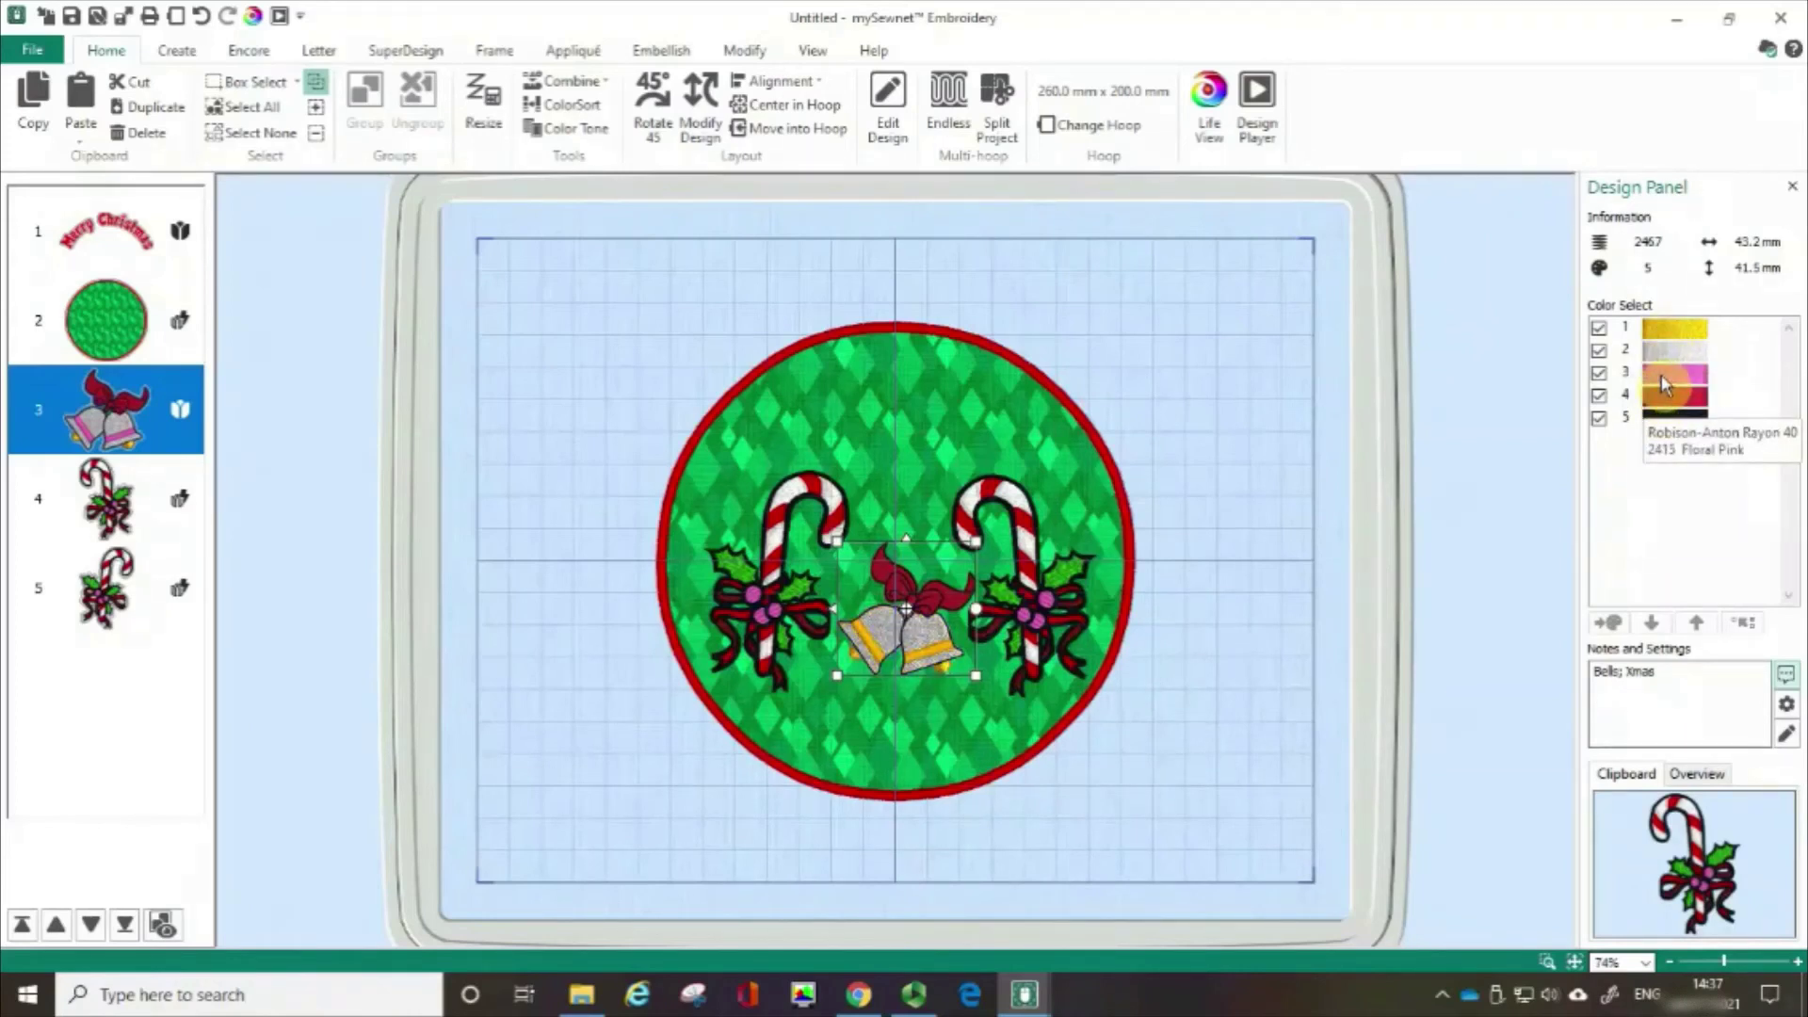
{"action": "left_click", "coordinate": [1662, 384]}
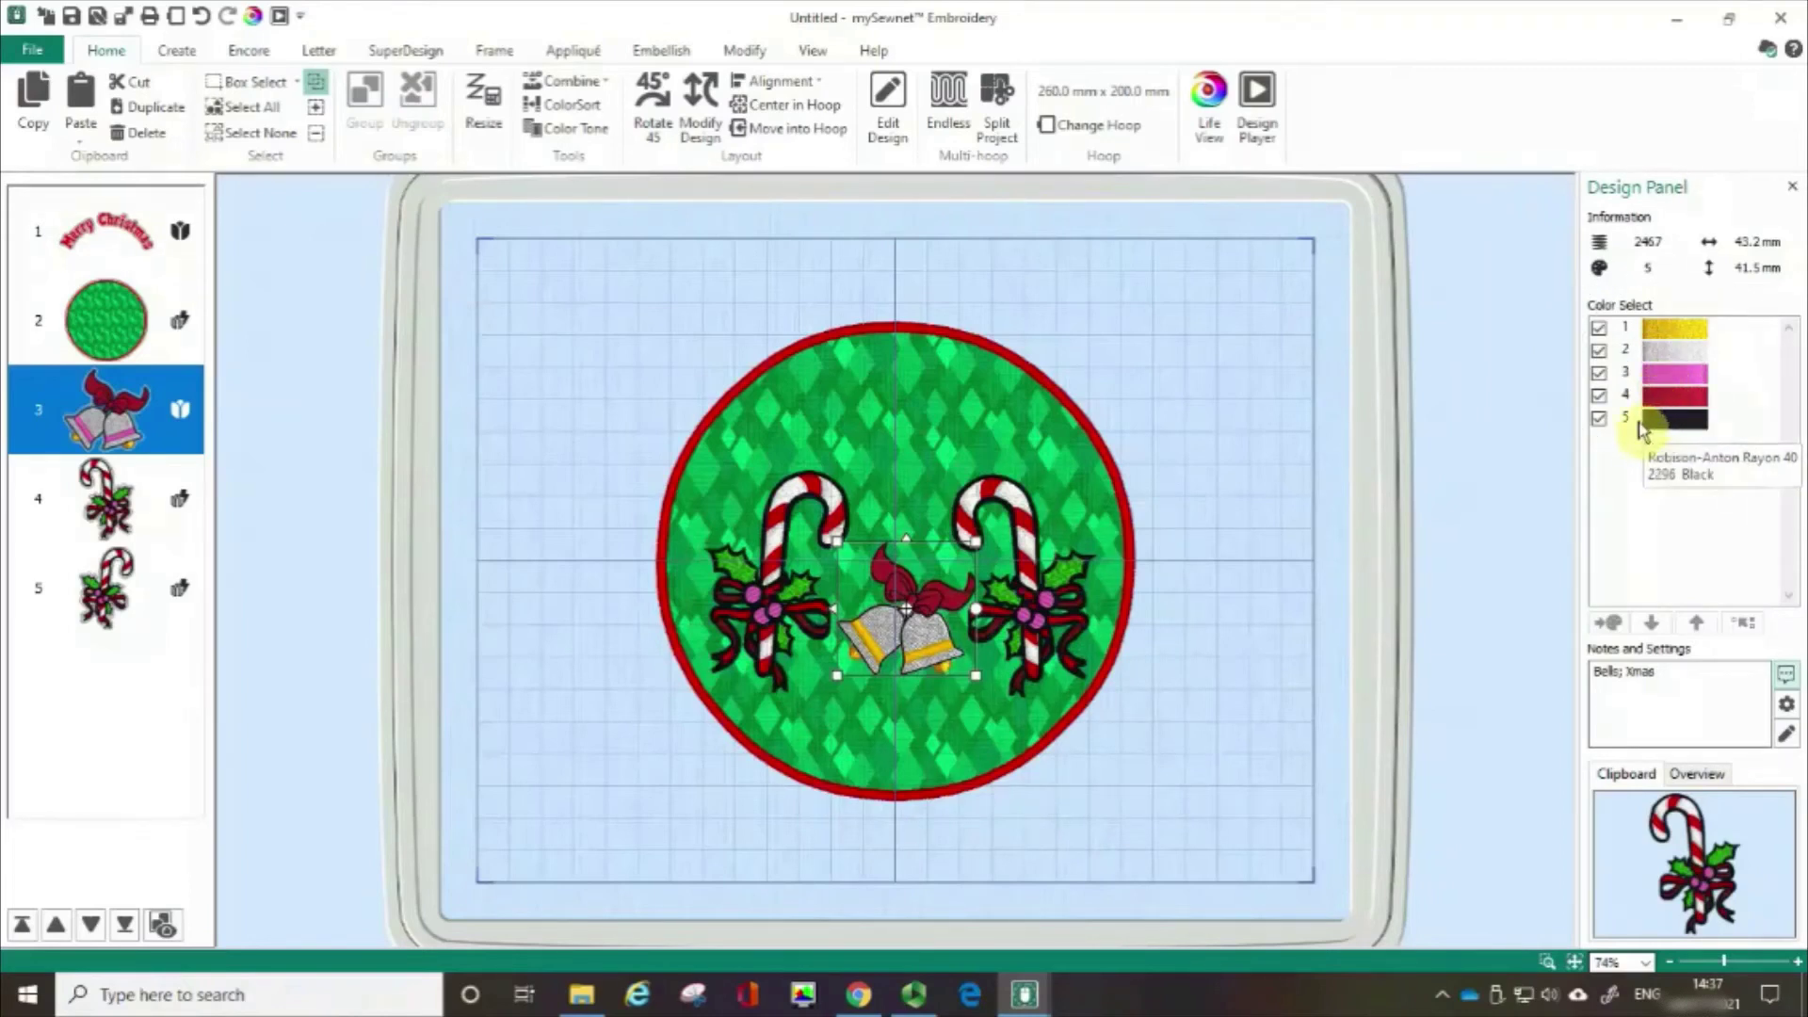
{"action": "left_click", "coordinate": [1668, 378]}
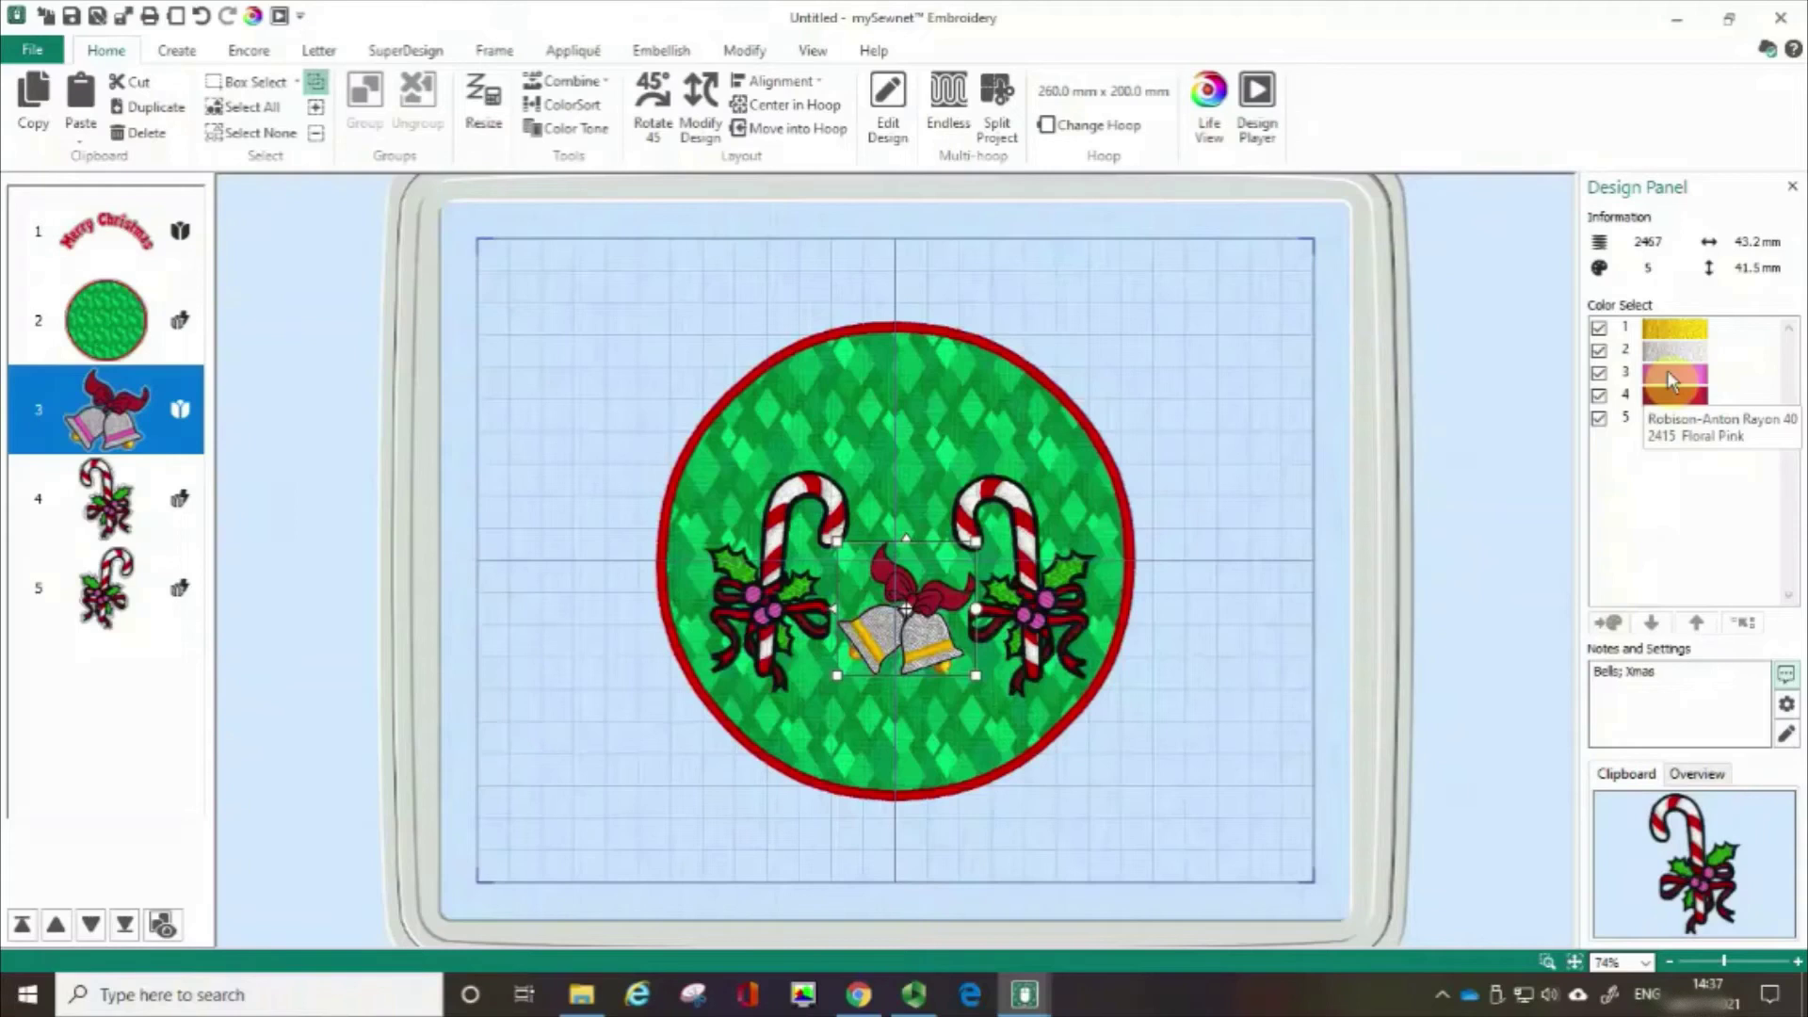
{"action": "double_click", "coordinate": [1668, 378]}
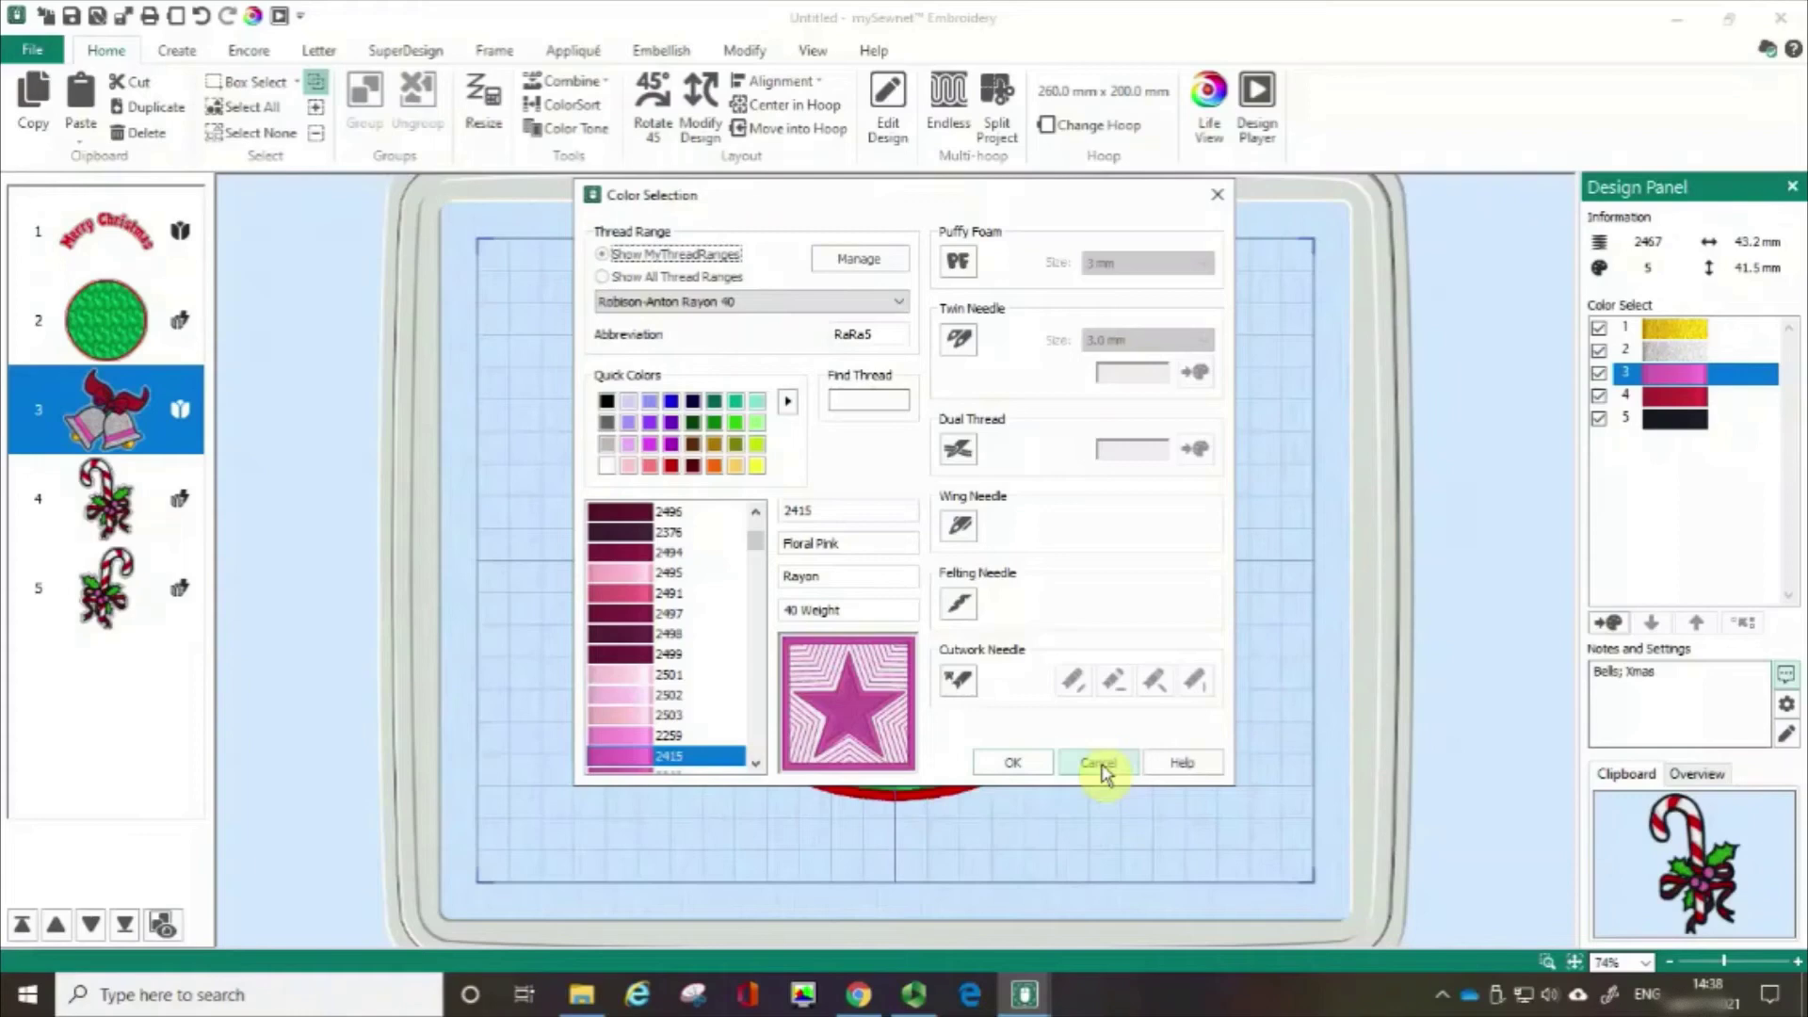
{"action": "left_click", "coordinate": [1100, 765]}
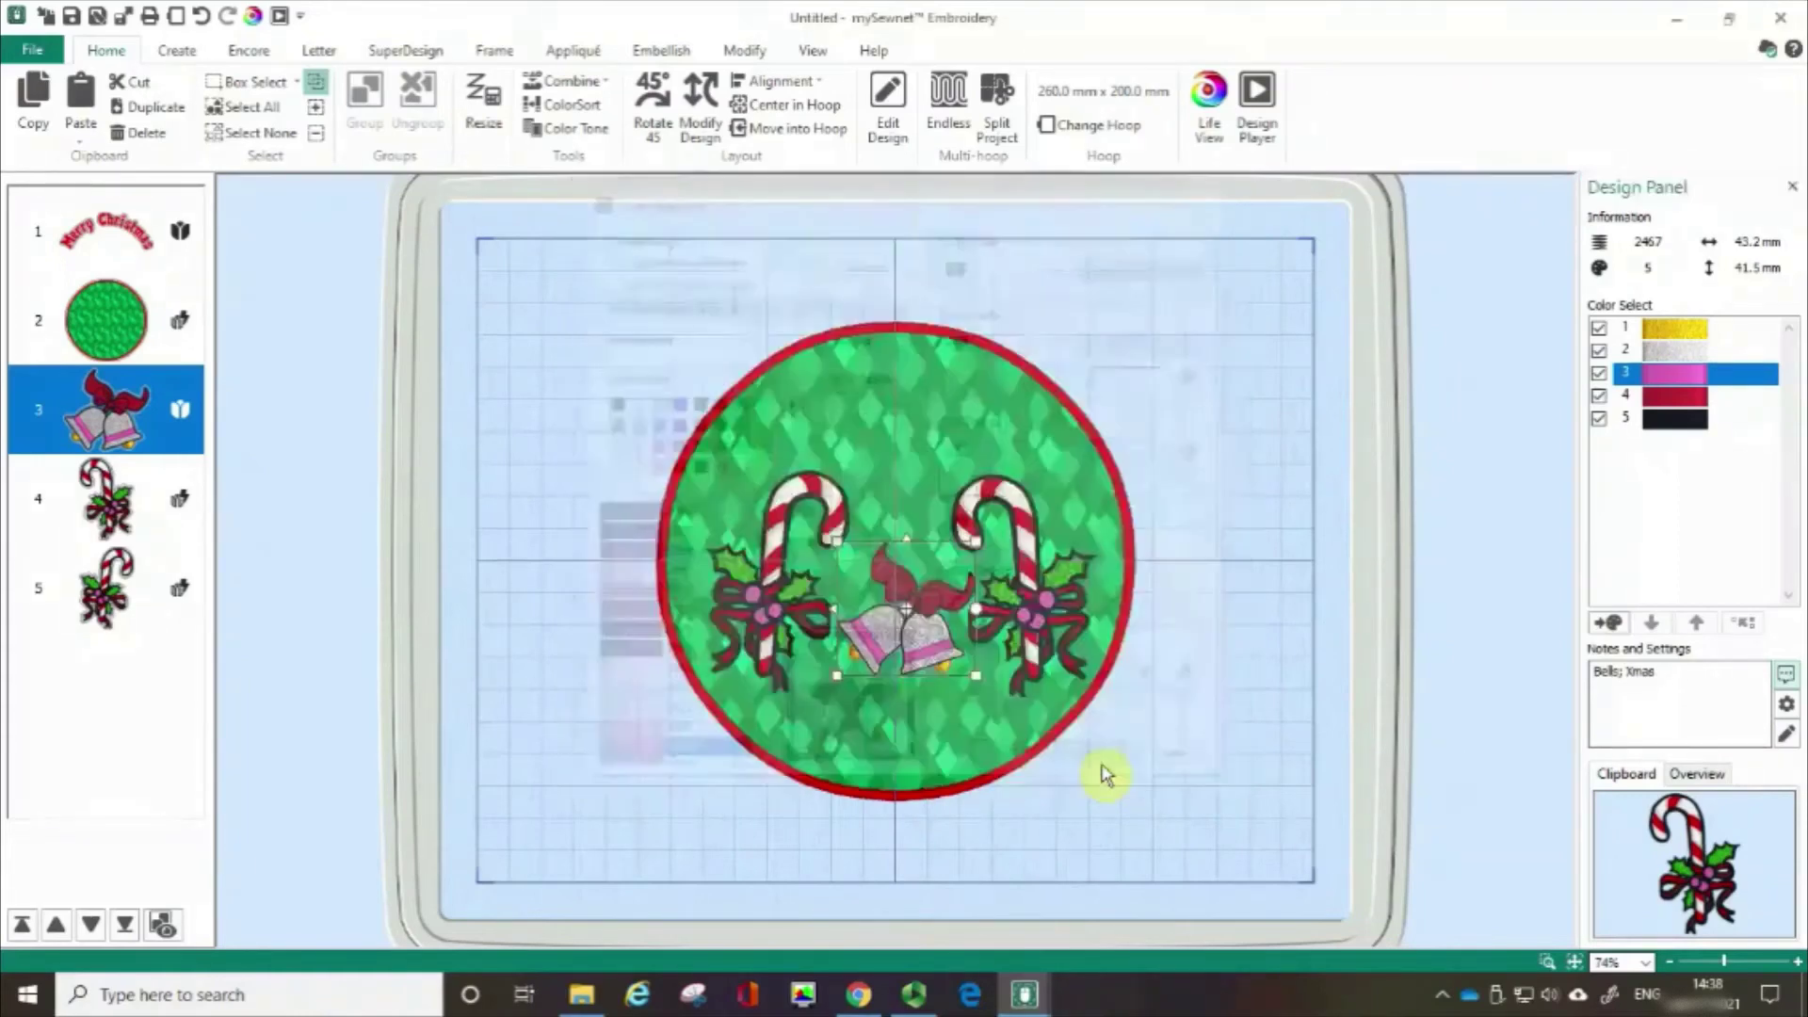
{"action": "mouse_move", "coordinate": [1712, 721]}
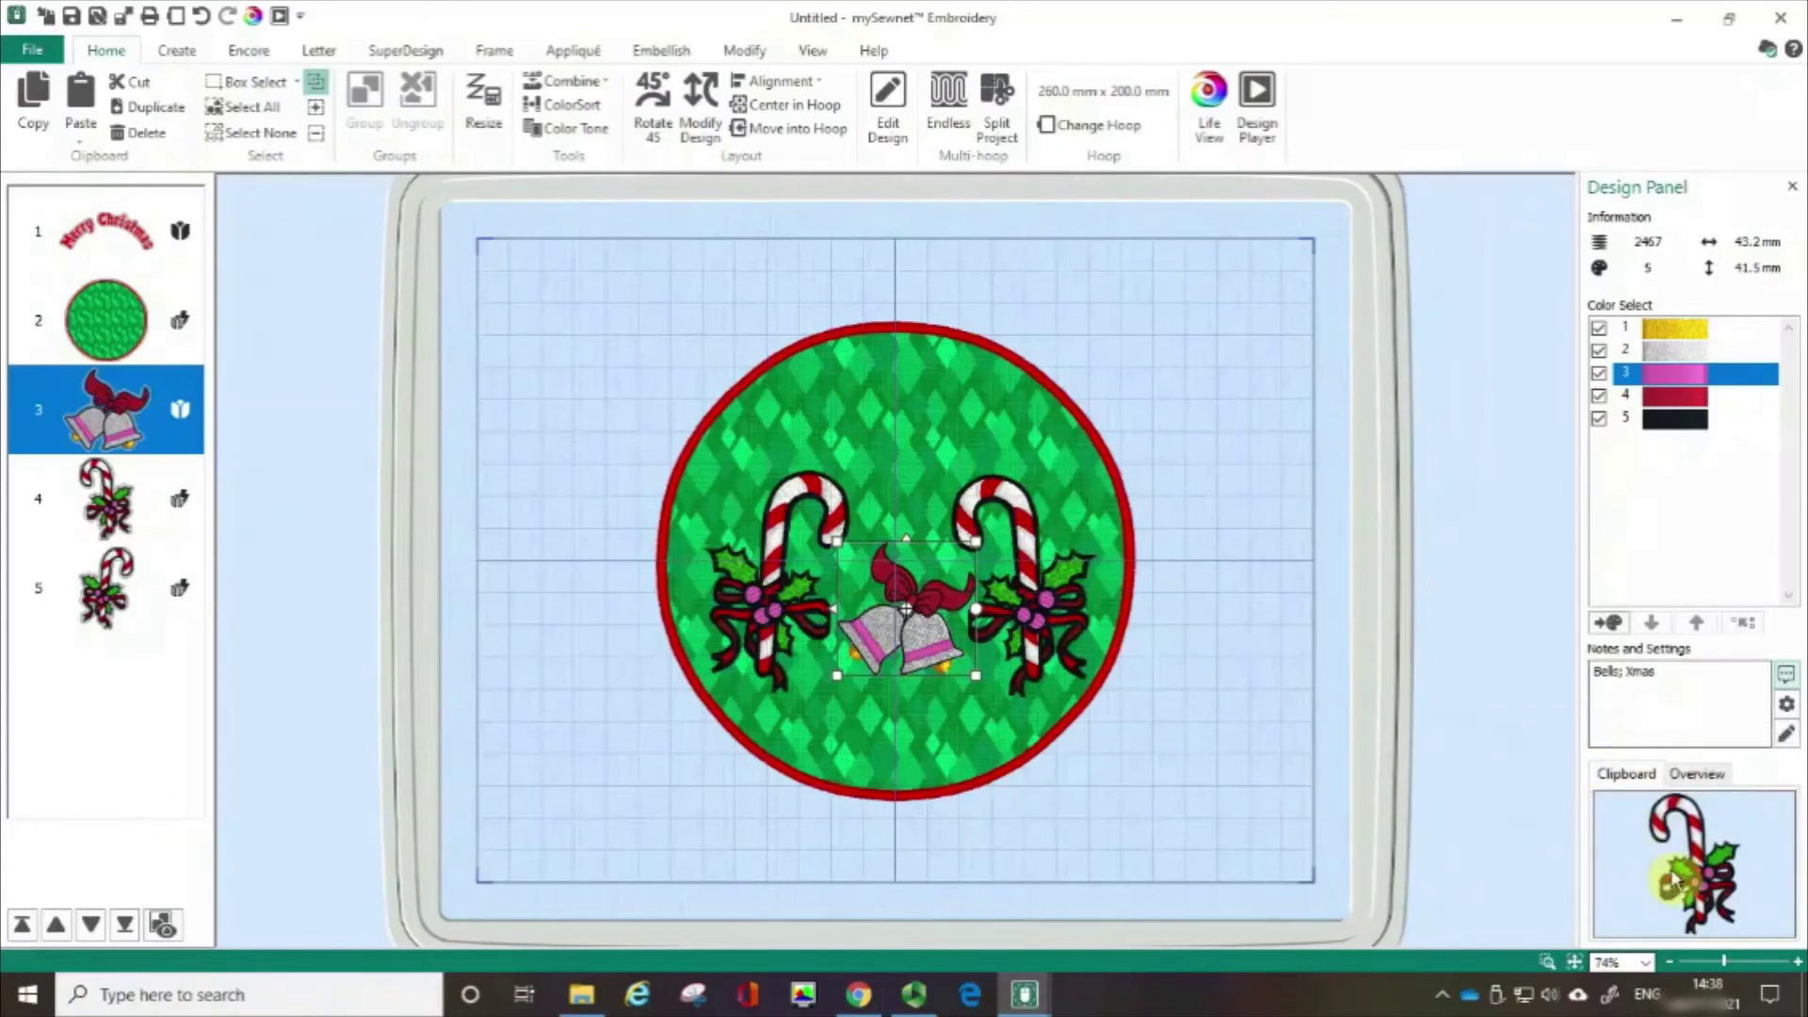
{"action": "left_click", "coordinate": [1672, 871]}
{"action": "left_click", "coordinate": [1672, 871]}
{"action": "left_click_drag", "start_coordinate": [1673, 866], "coordinate": [1019, 597]}
{"action": "left_click", "coordinate": [1037, 584]}
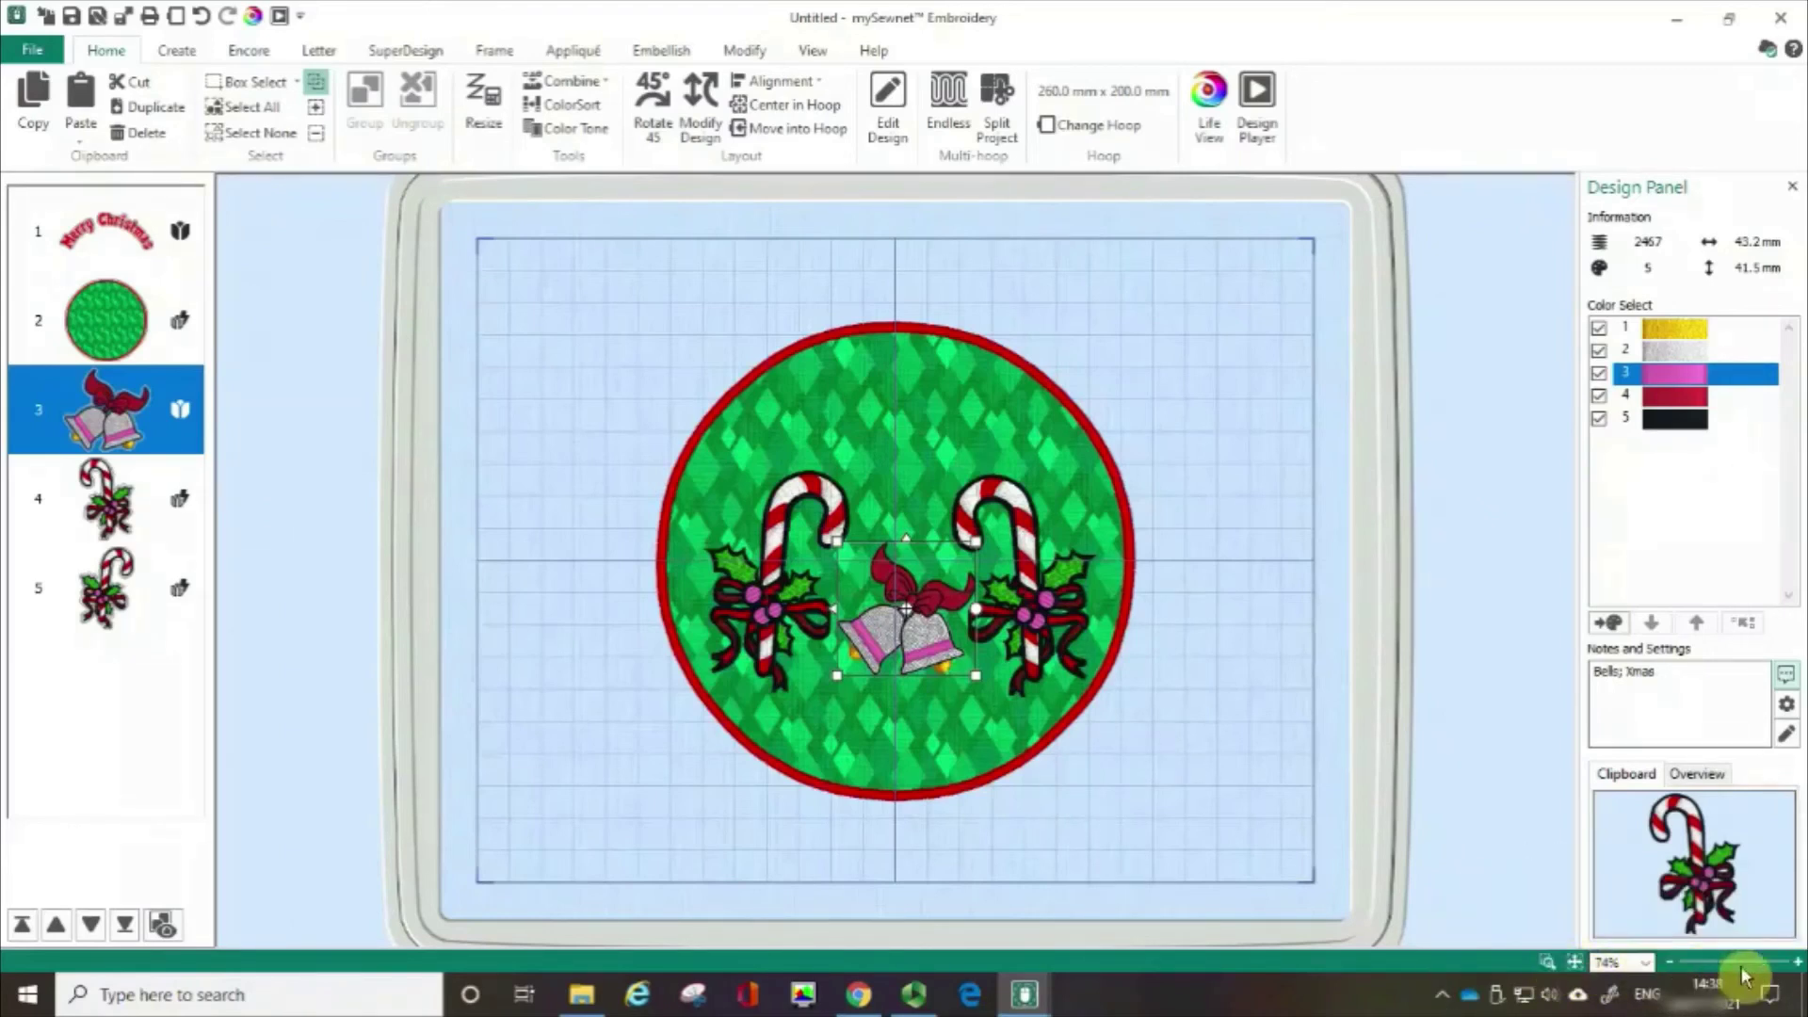
{"action": "left_click", "coordinate": [1548, 962]}
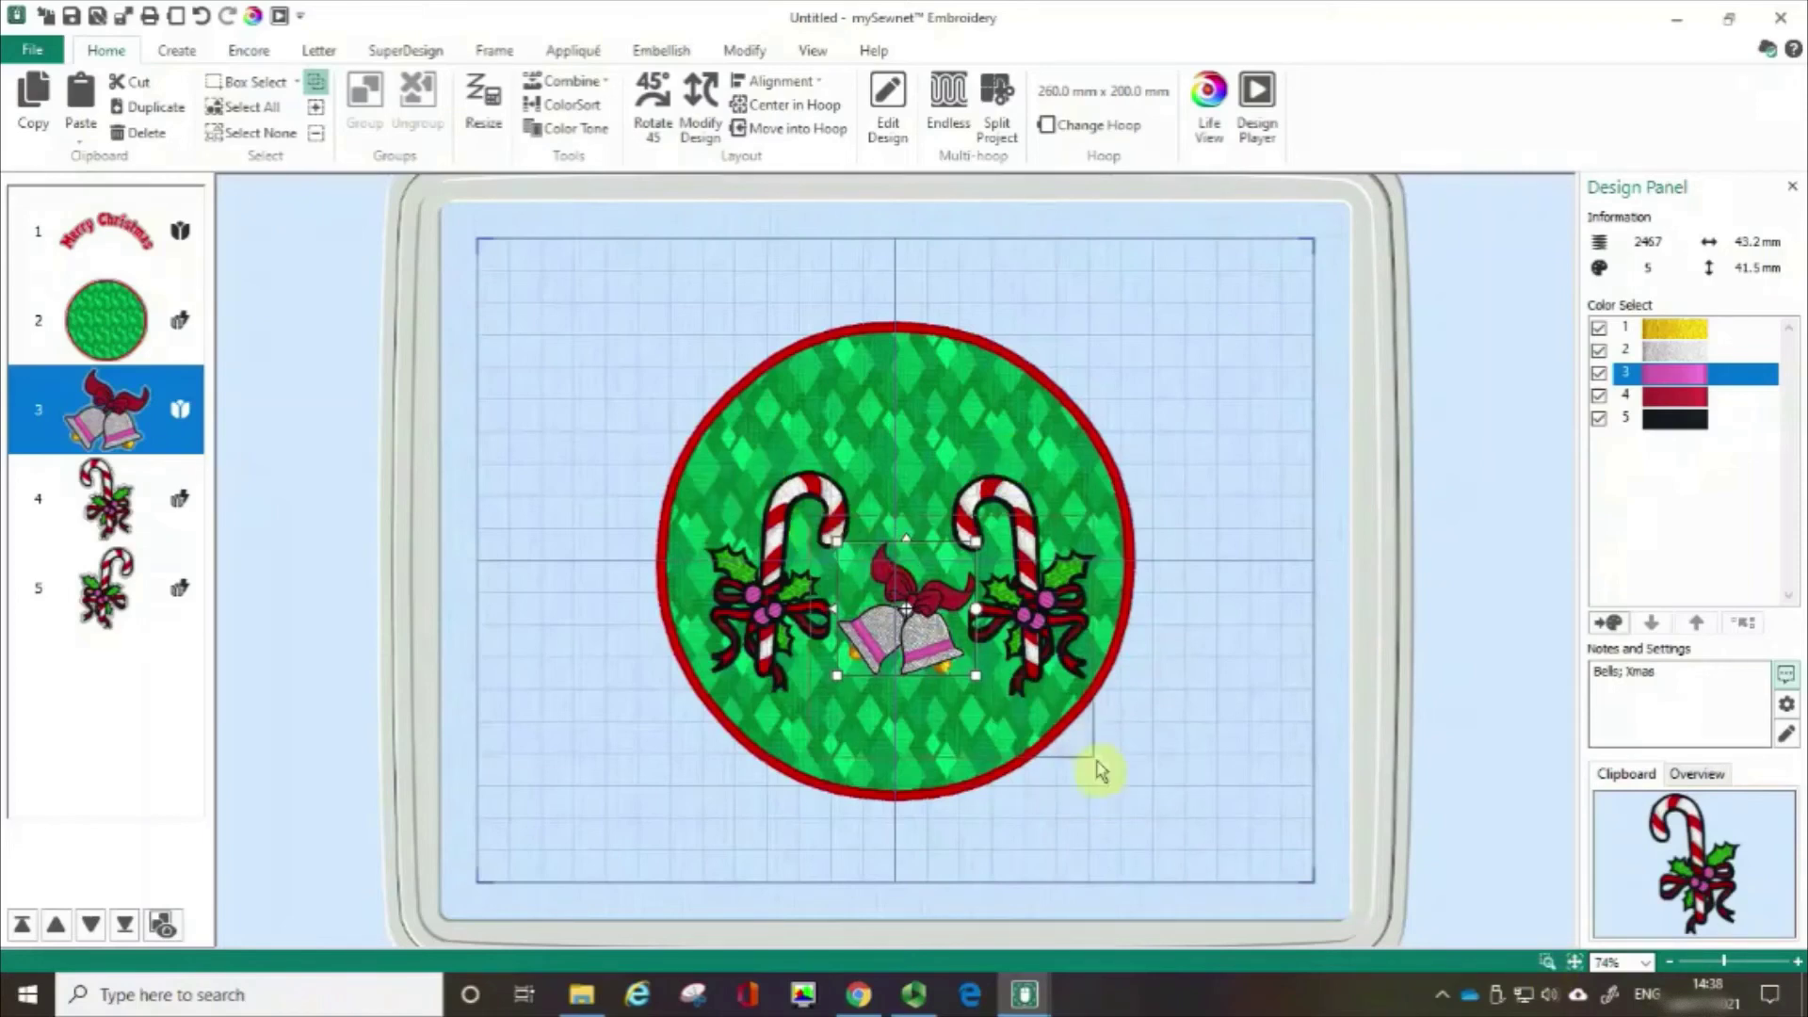
{"action": "scroll", "coordinate": [1037, 718], "scroll_direction": "up", "scroll_amount": 5}
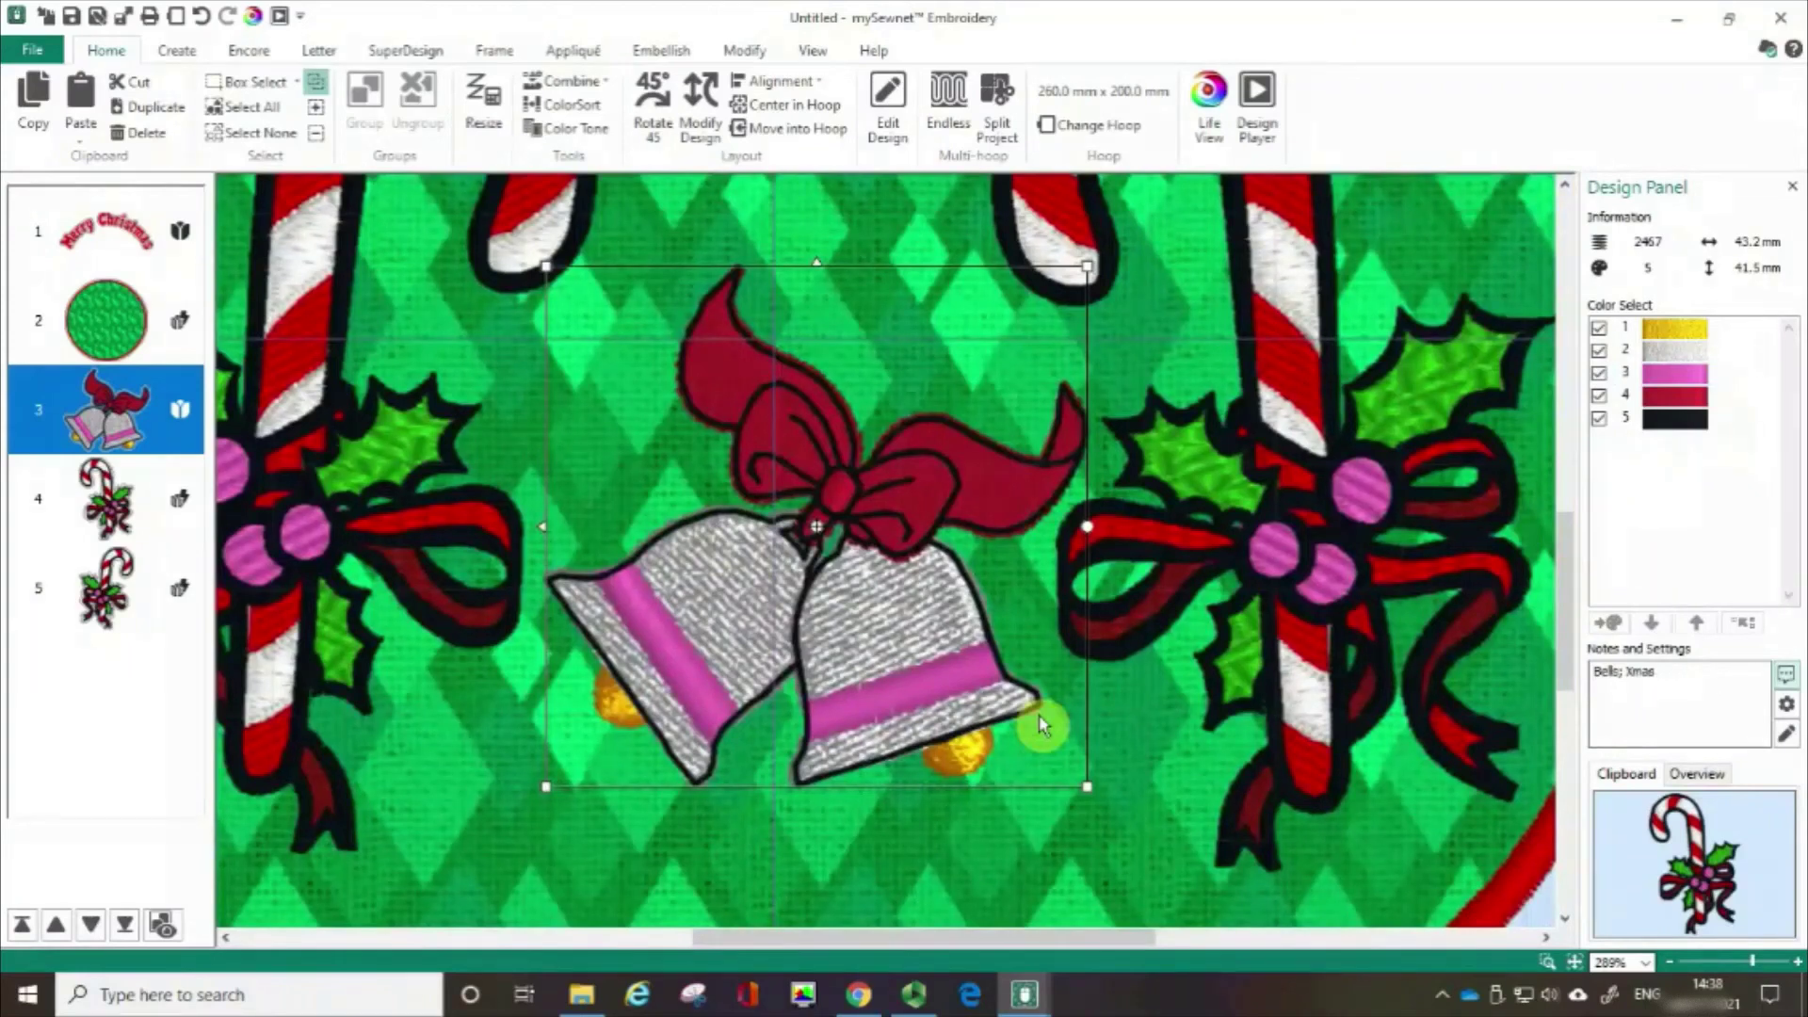
{"action": "left_click", "coordinate": [1753, 964]}
{"action": "mouse_move", "coordinate": [1751, 959]}
{"action": "left_mouse_down"}
{"action": "mouse_move", "coordinate": [1773, 961]}
{"action": "mouse_move", "coordinate": [1757, 967]}
{"action": "left_mouse_up"}
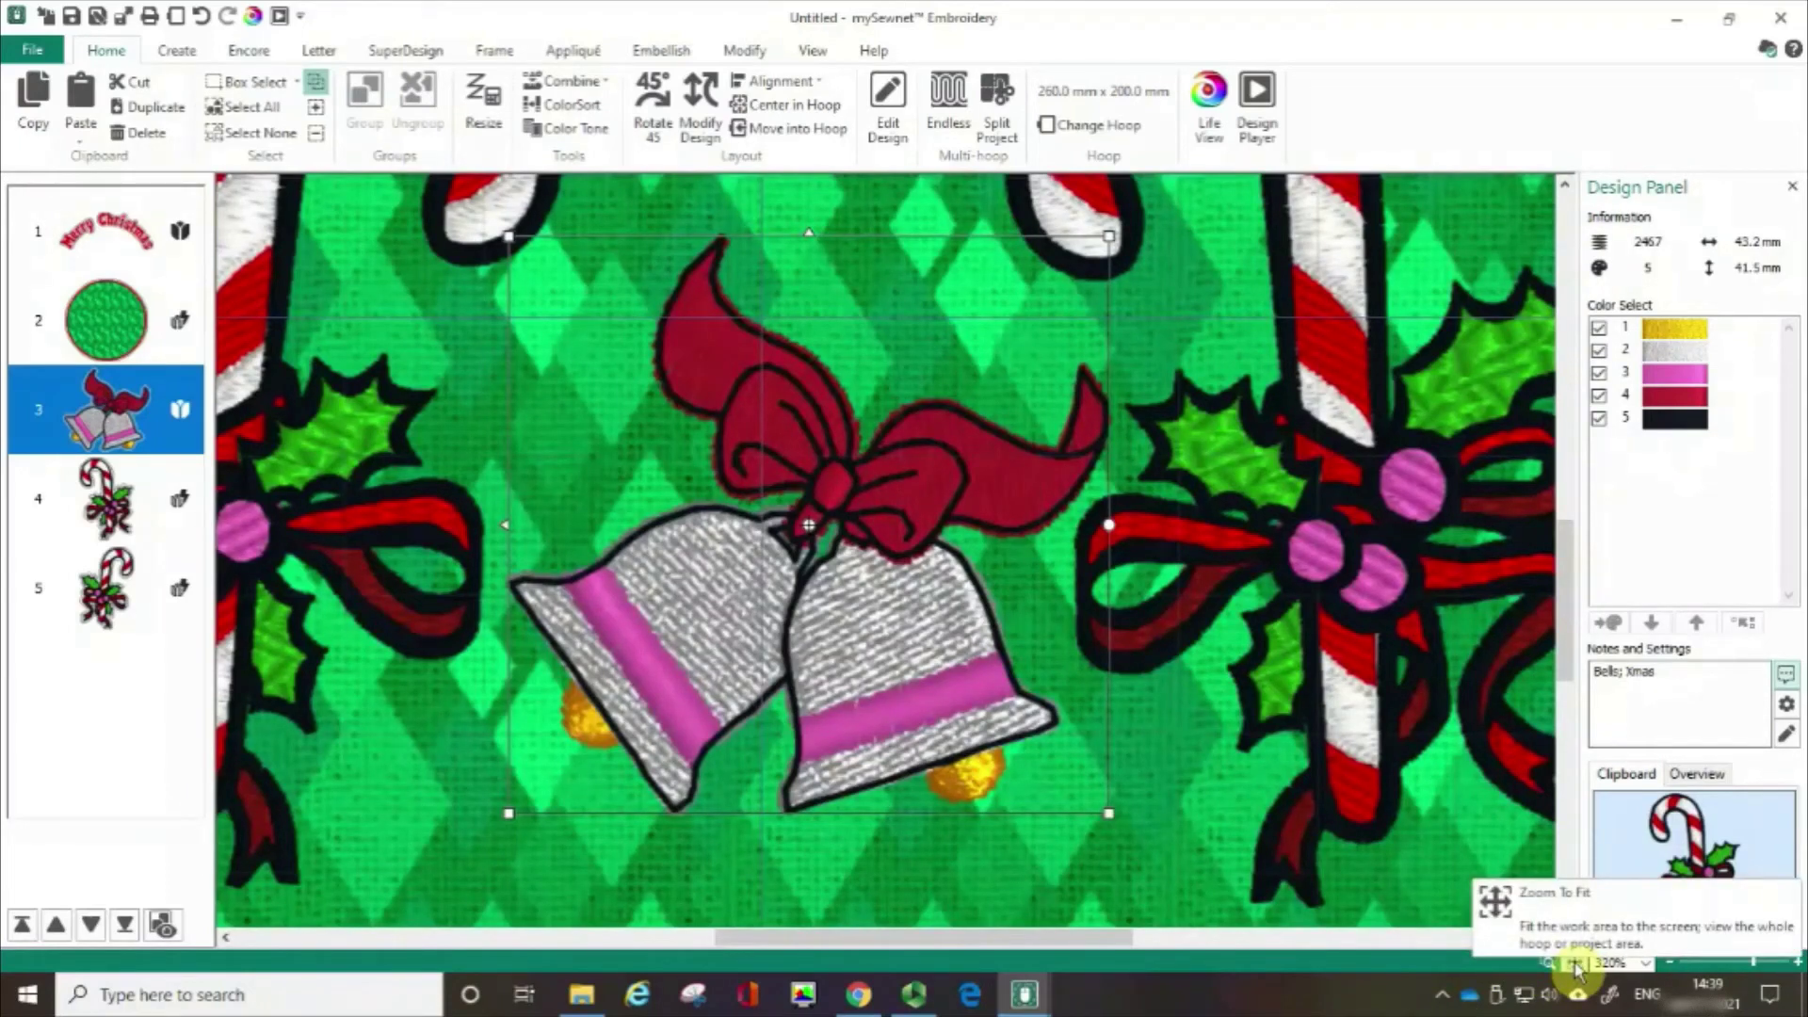
{"action": "left_click", "coordinate": [1575, 962]}
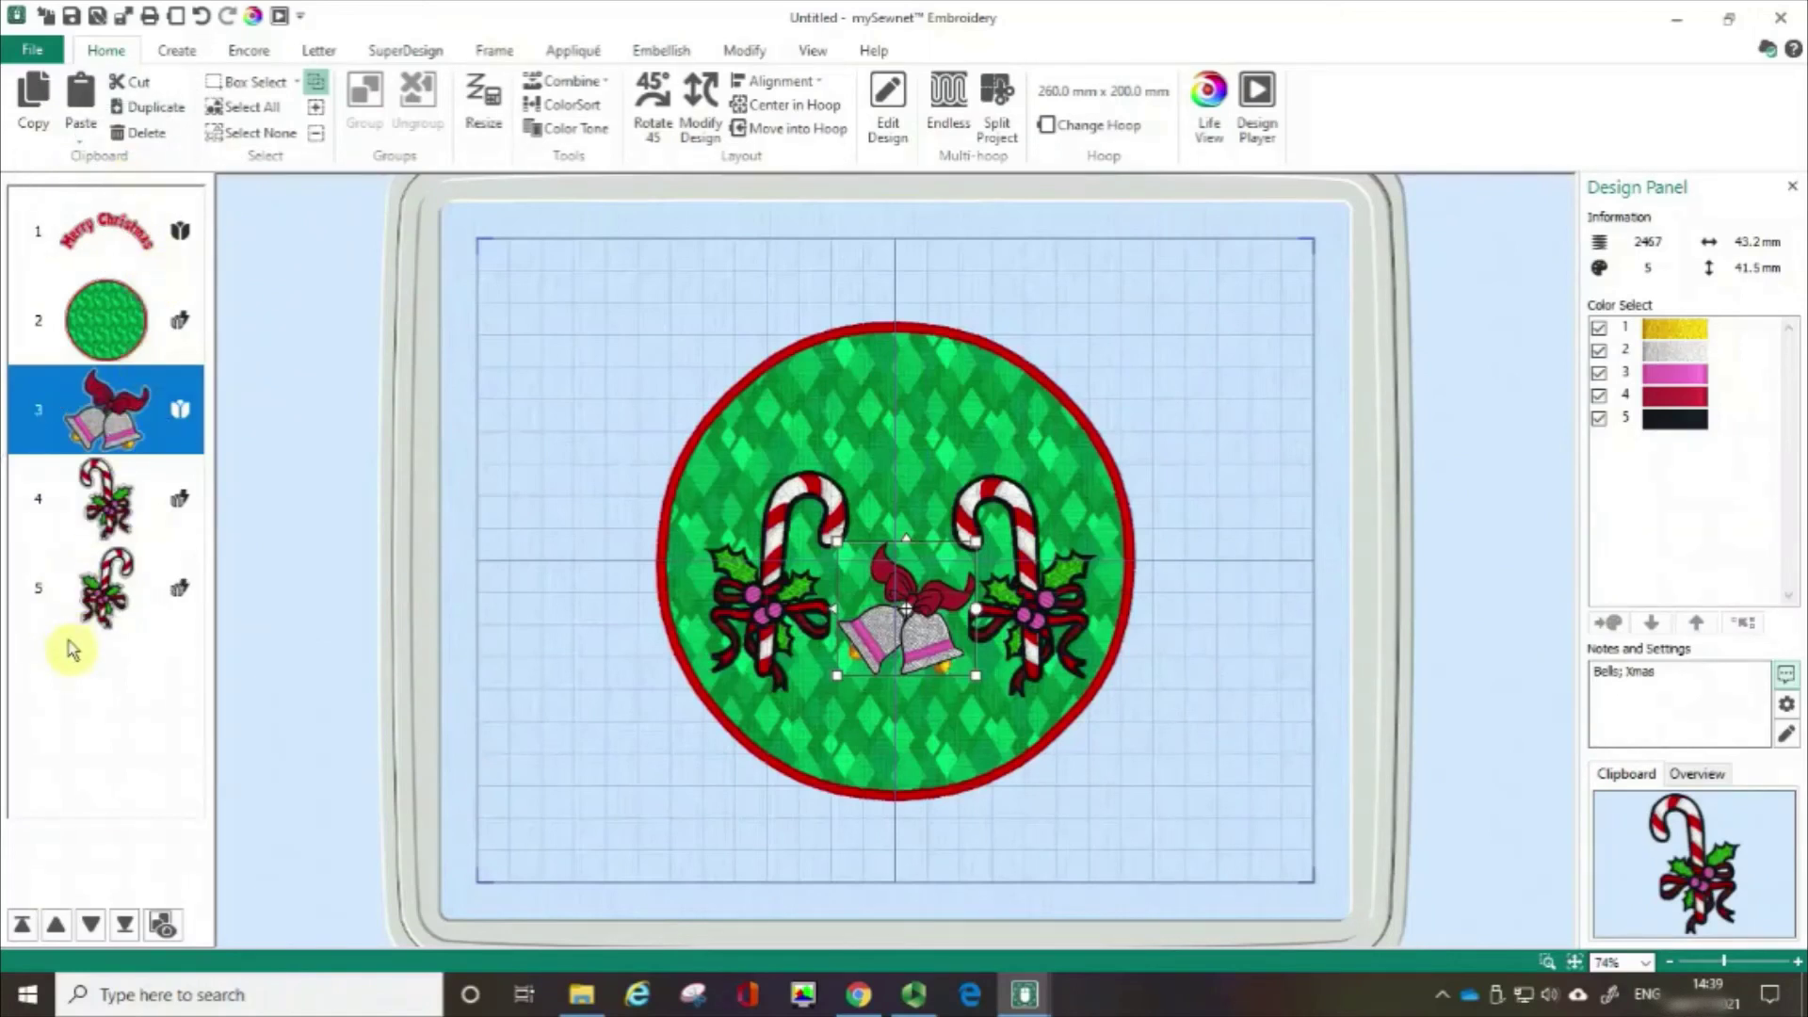
{"action": "left_click", "coordinate": [88, 703]}
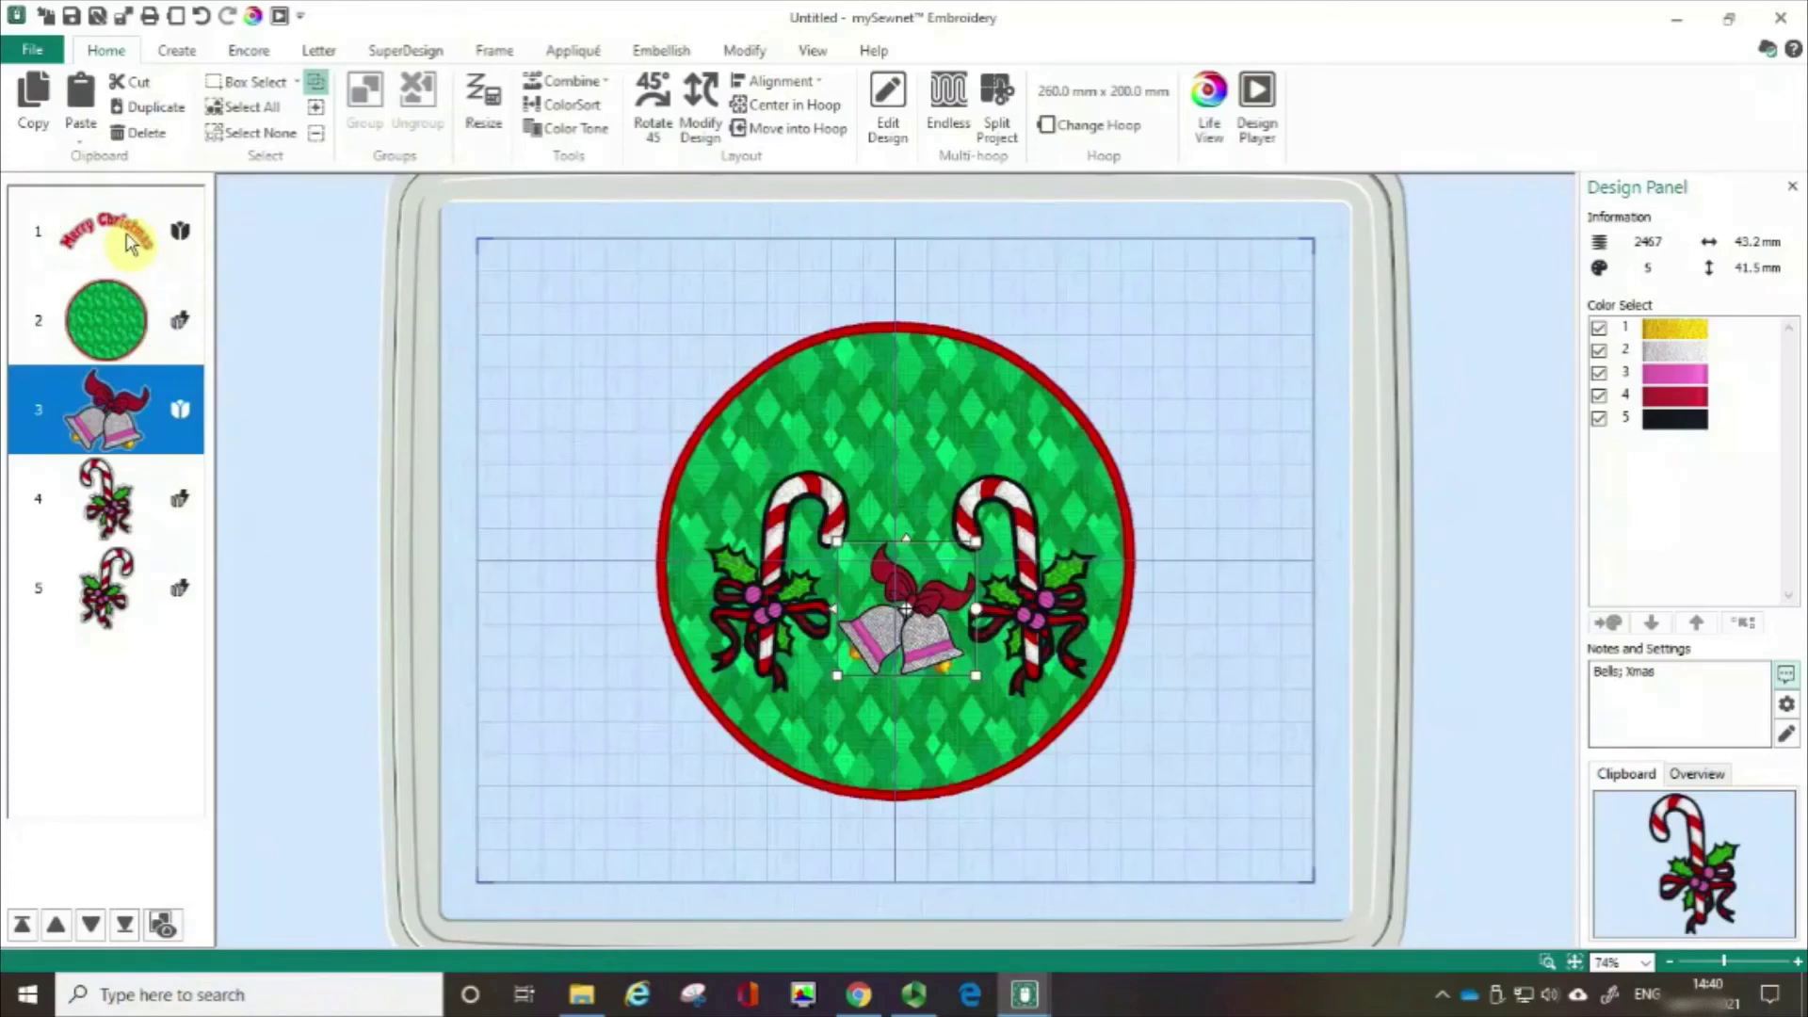
{"action": "left_click", "coordinate": [912, 417]}
- Drag the green appliqué circle to design 1 in the film strip, placing Merry Christmas on top
{"action": "left_click", "coordinate": [110, 342]}
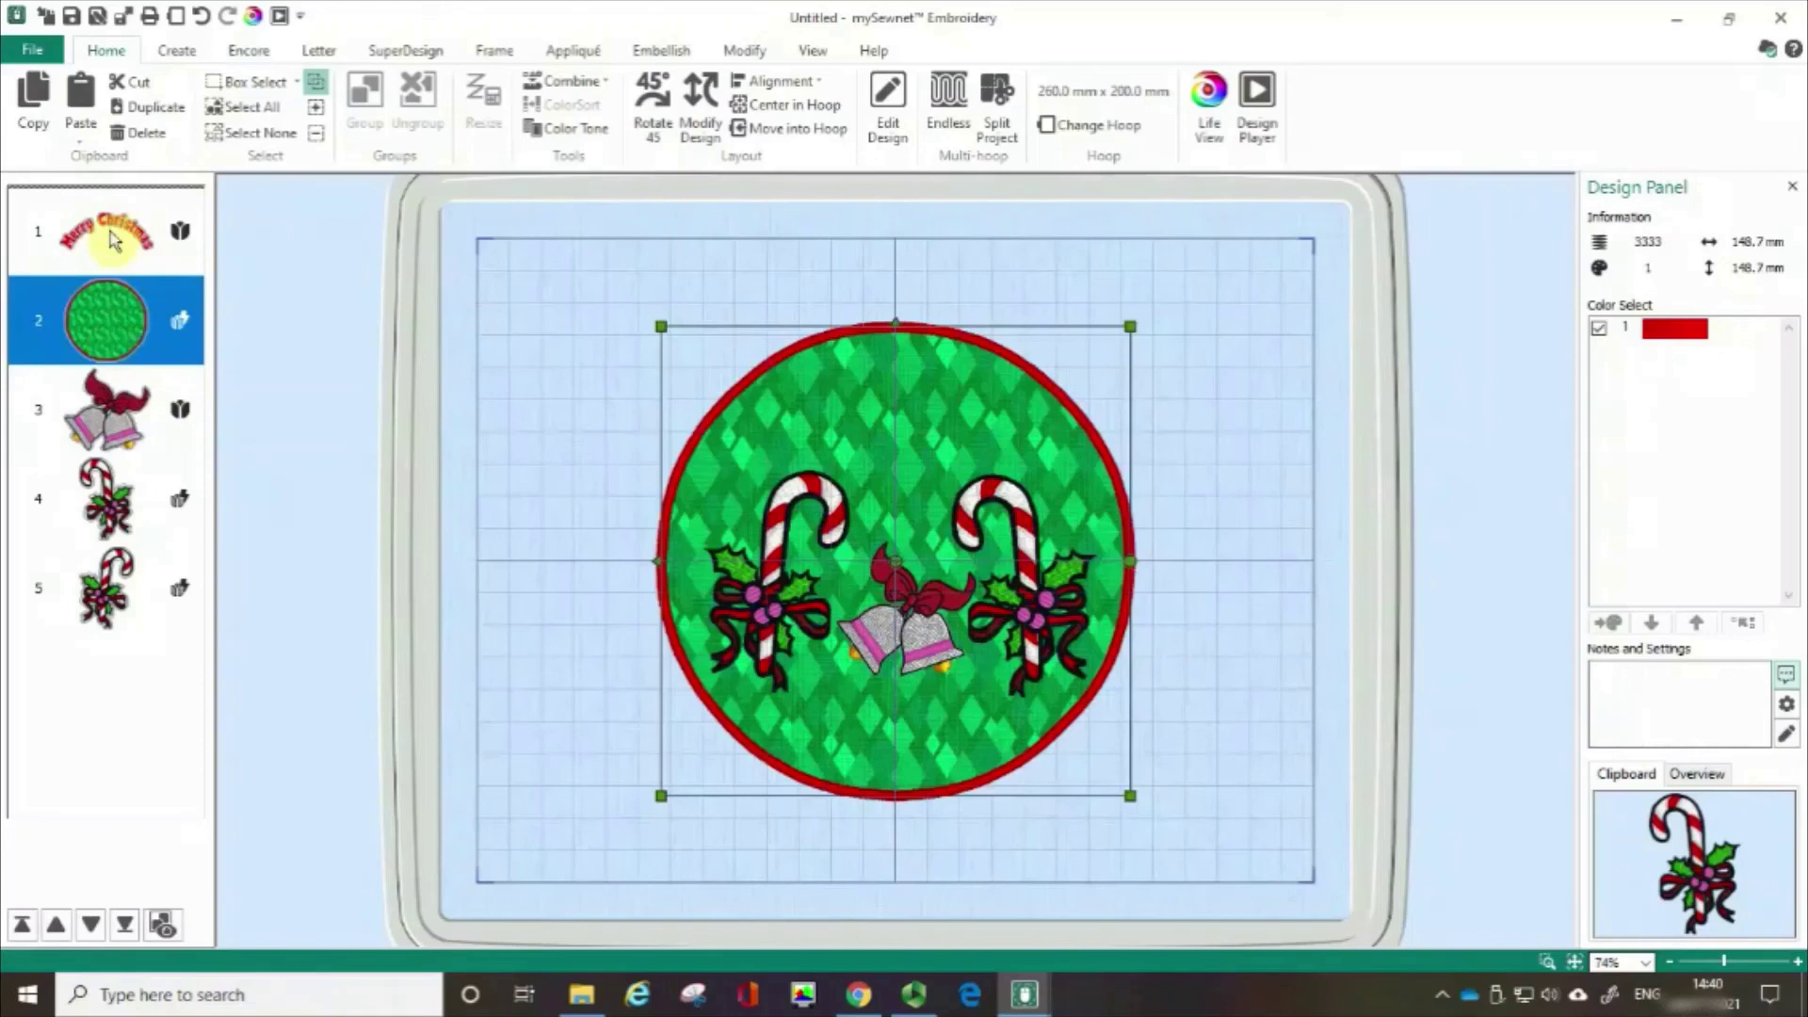
{"action": "left_click_drag", "start_coordinate": [111, 241], "coordinate": [111, 202]}
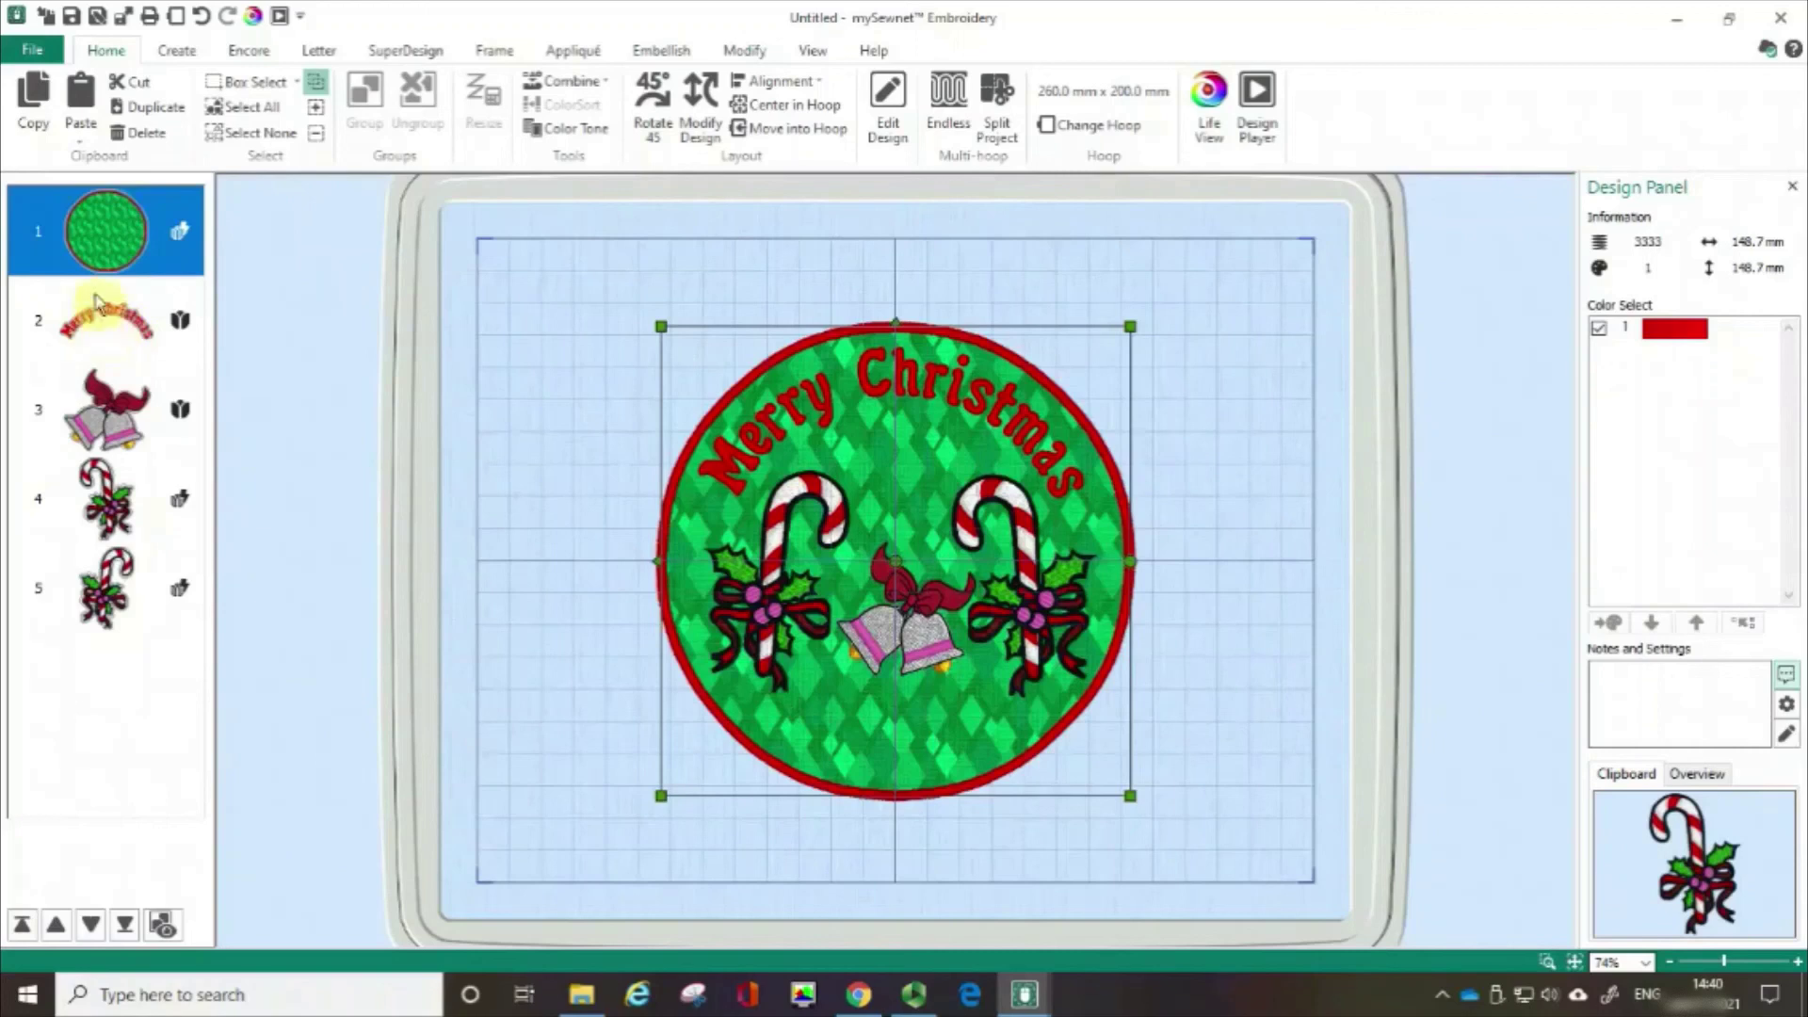
{"action": "left_click", "coordinate": [104, 231]}
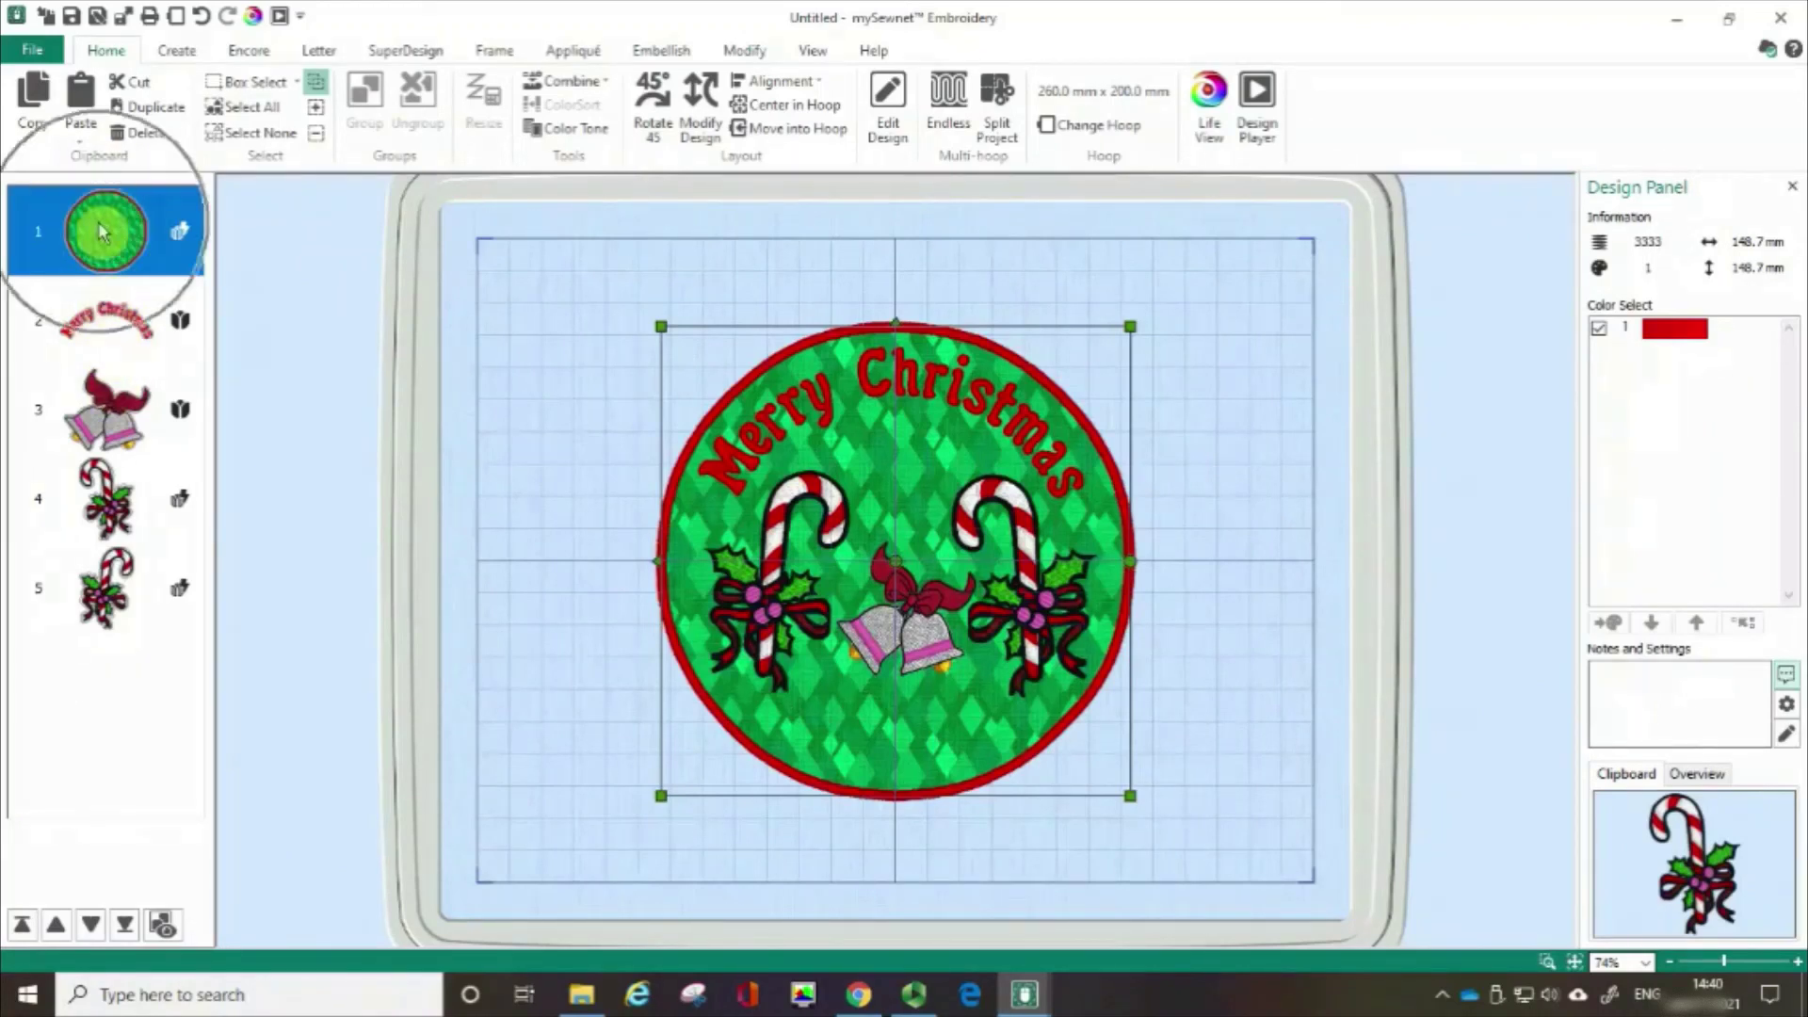
{"action": "left_click", "coordinate": [78, 341]}
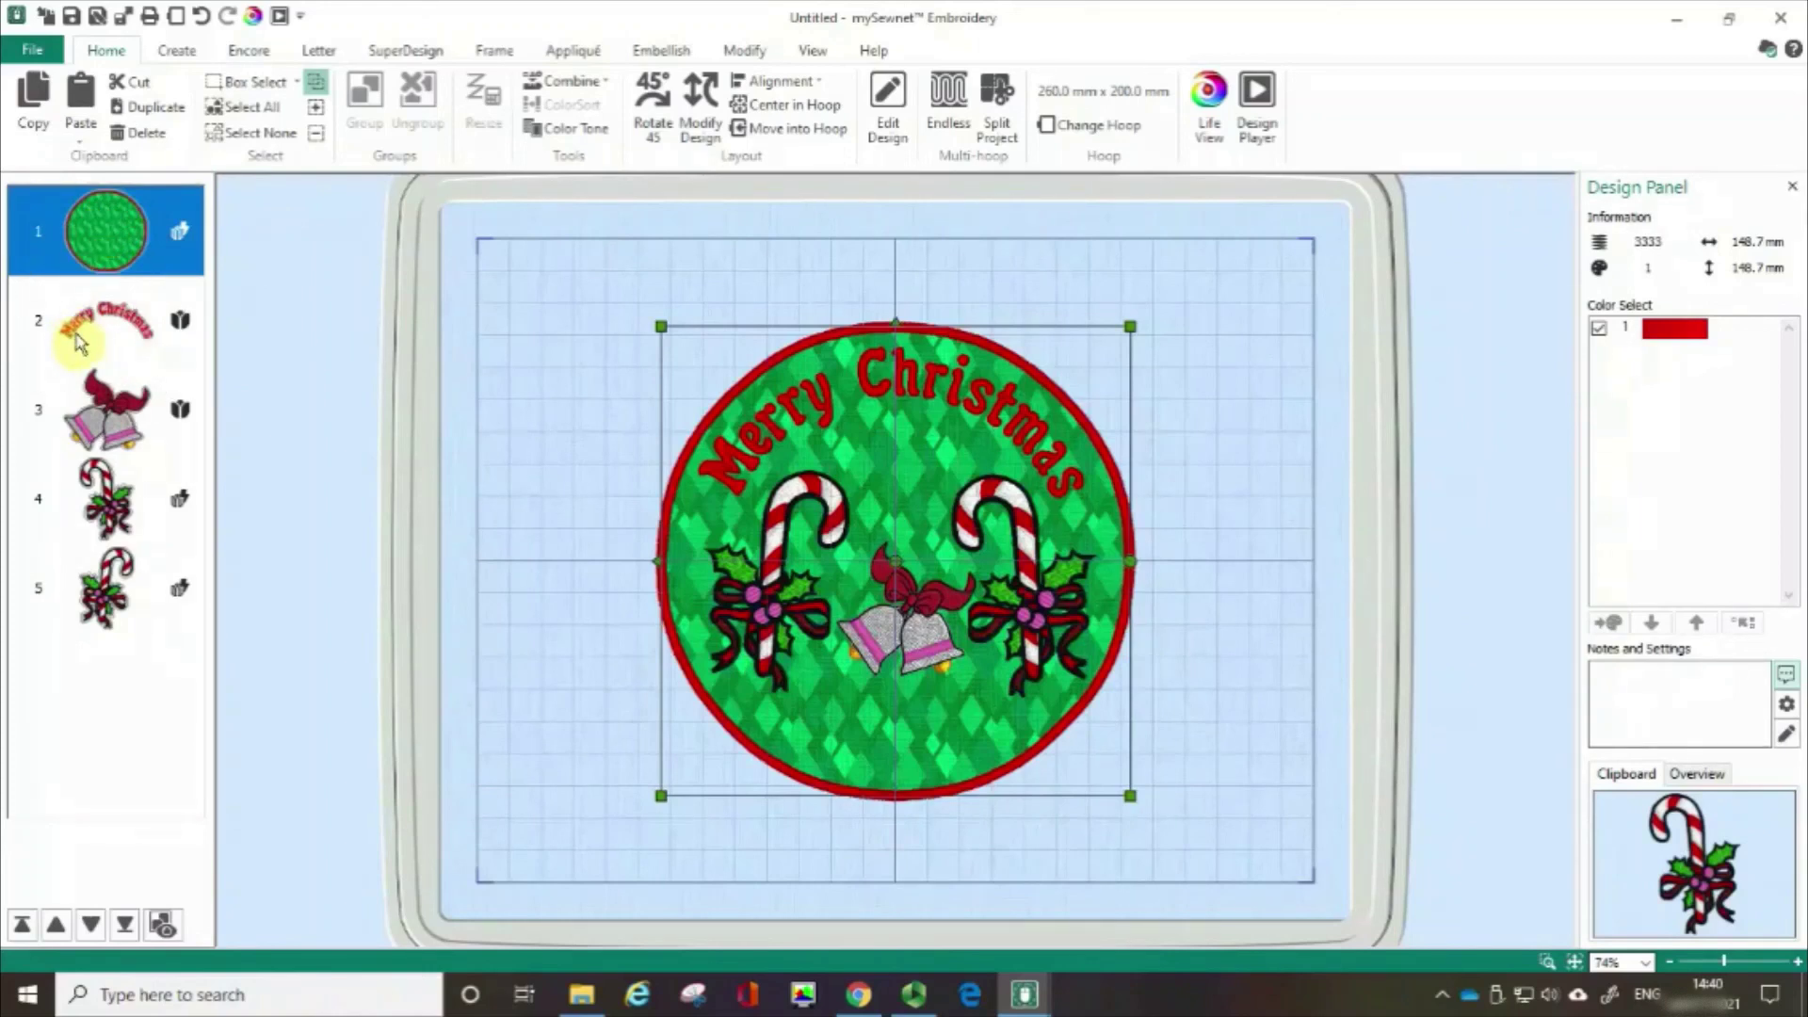